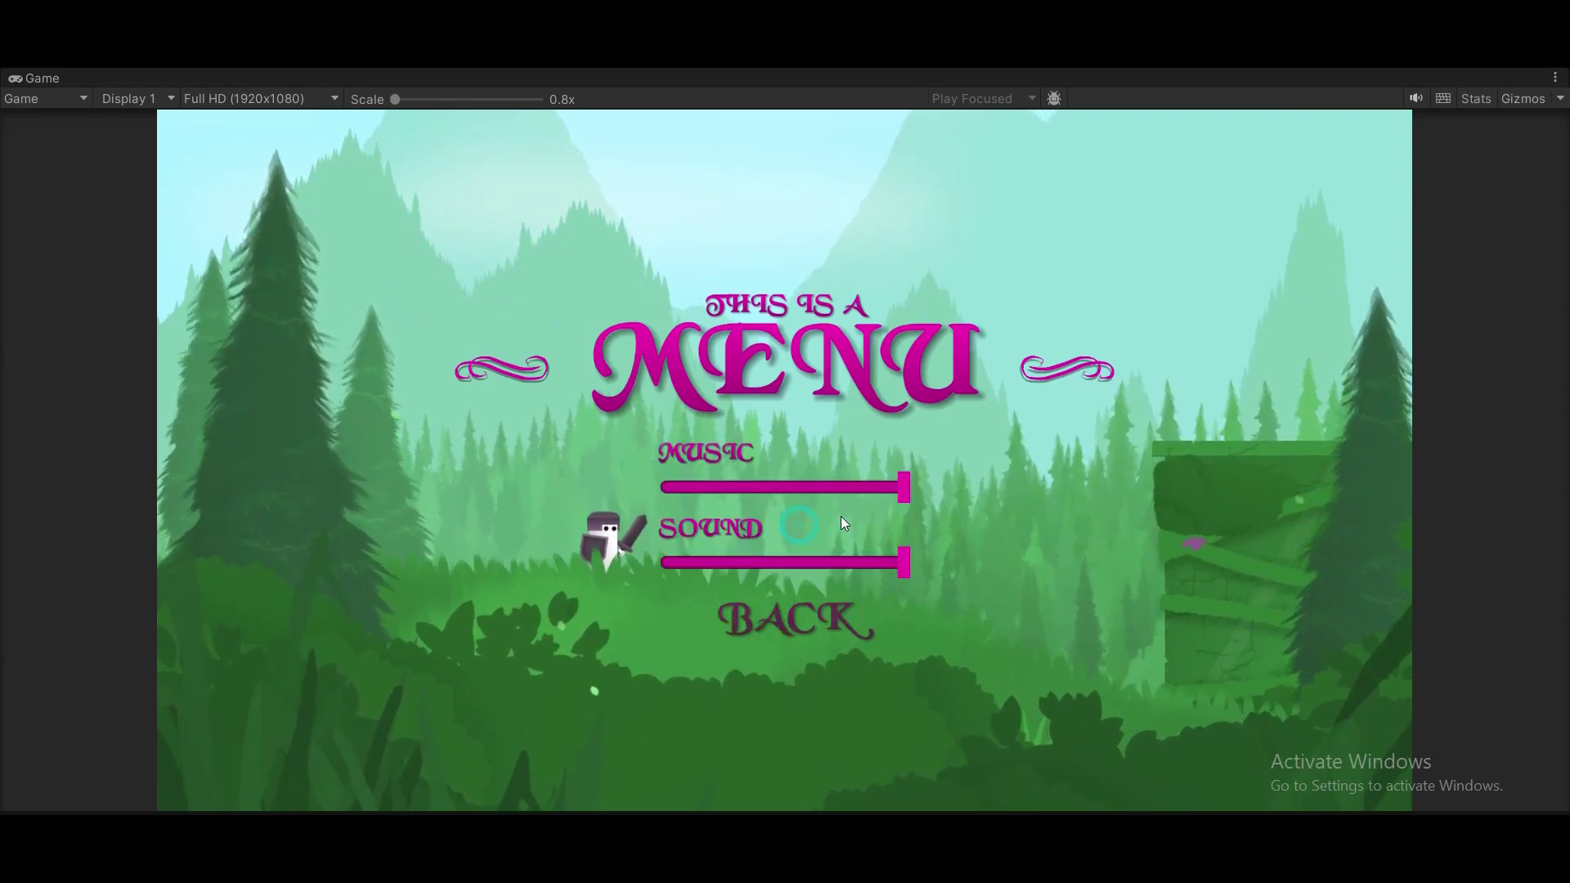
Lower the music and sound sliders slightly, restart the game and reopen its options to check the saved volumes.
mouse_move(895, 490)
left_mouse_down()
mouse_move(854, 499)
mouse_move(874, 493)
left_mouse_up()
mouse_move(904, 562)
left_mouse_down()
mouse_move(666, 565)
mouse_move(907, 563)
left_mouse_up()
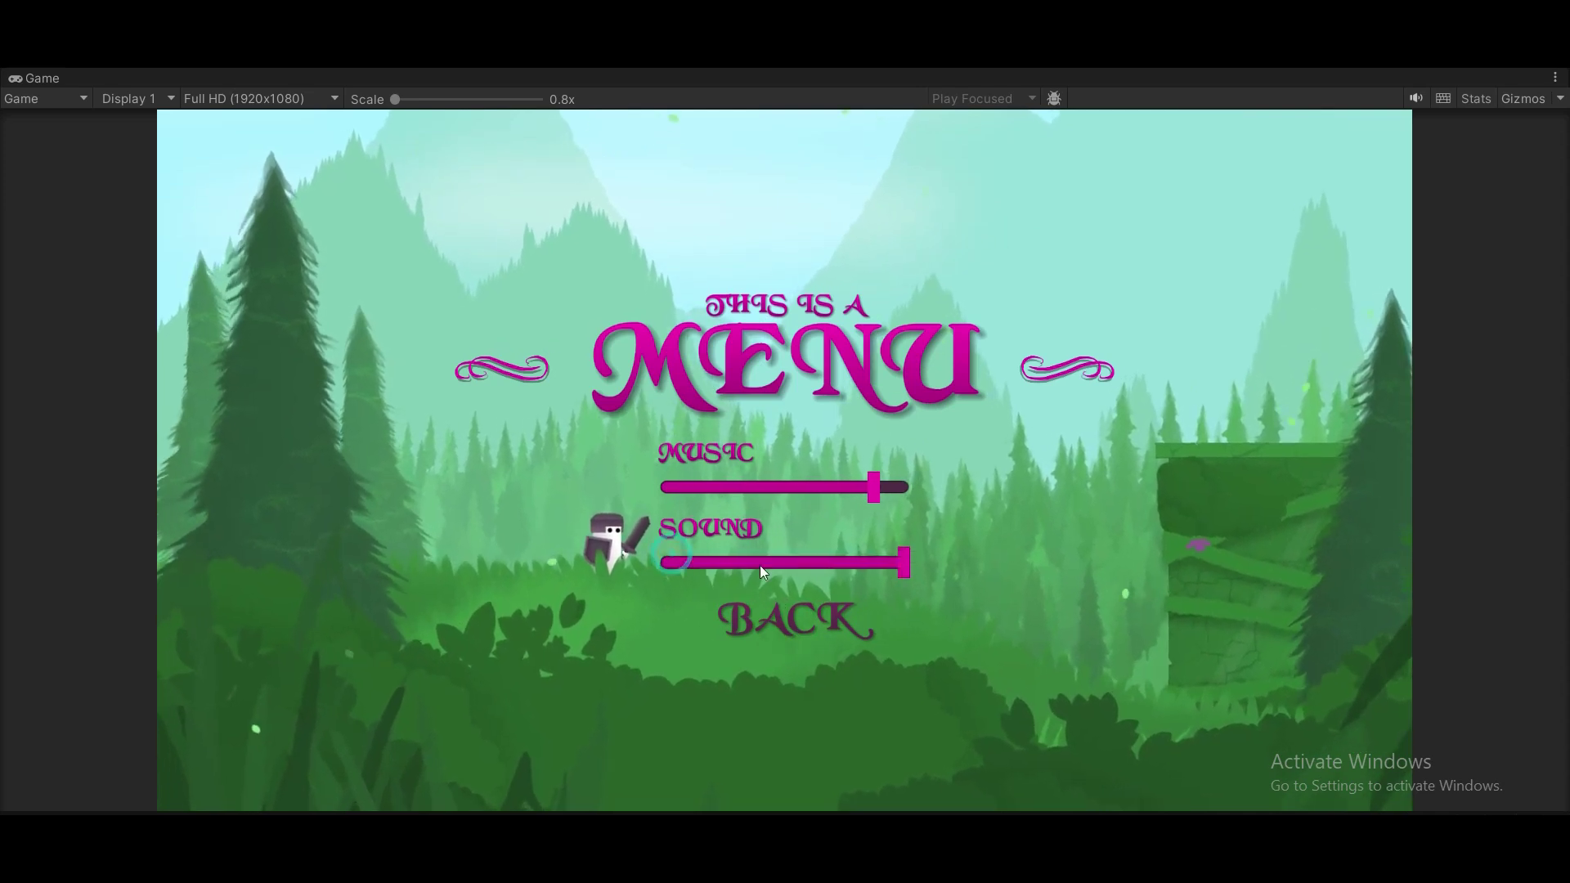
key("ctrl+p")
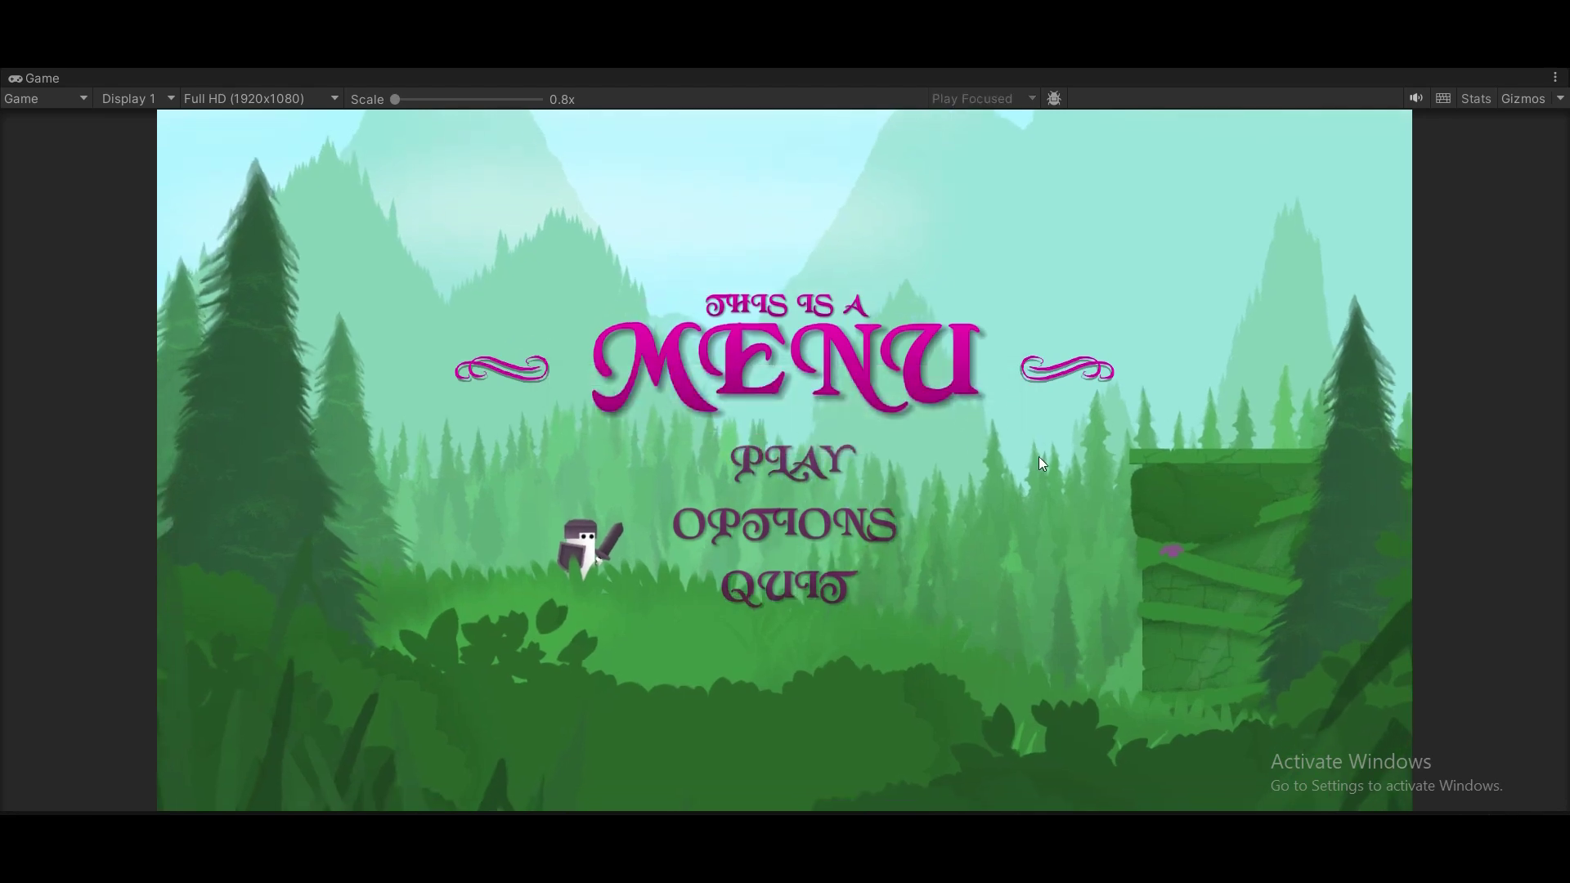
left_click(797, 537)
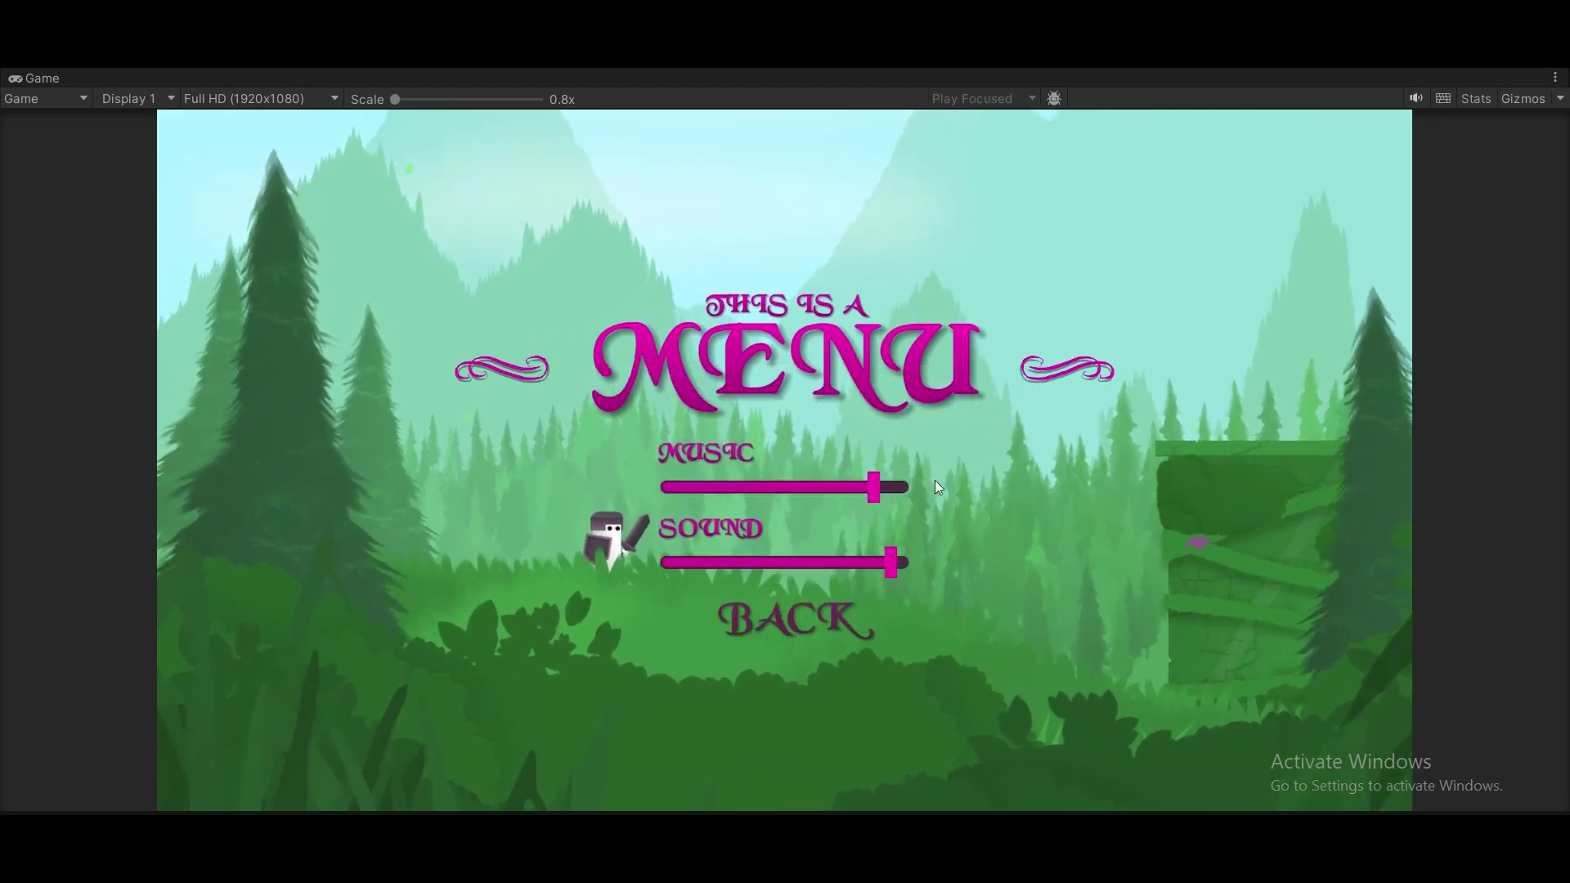
Return to the game's main menu, start playing and move the character left onto the crates.
left_click(799, 605)
left_click(792, 440)
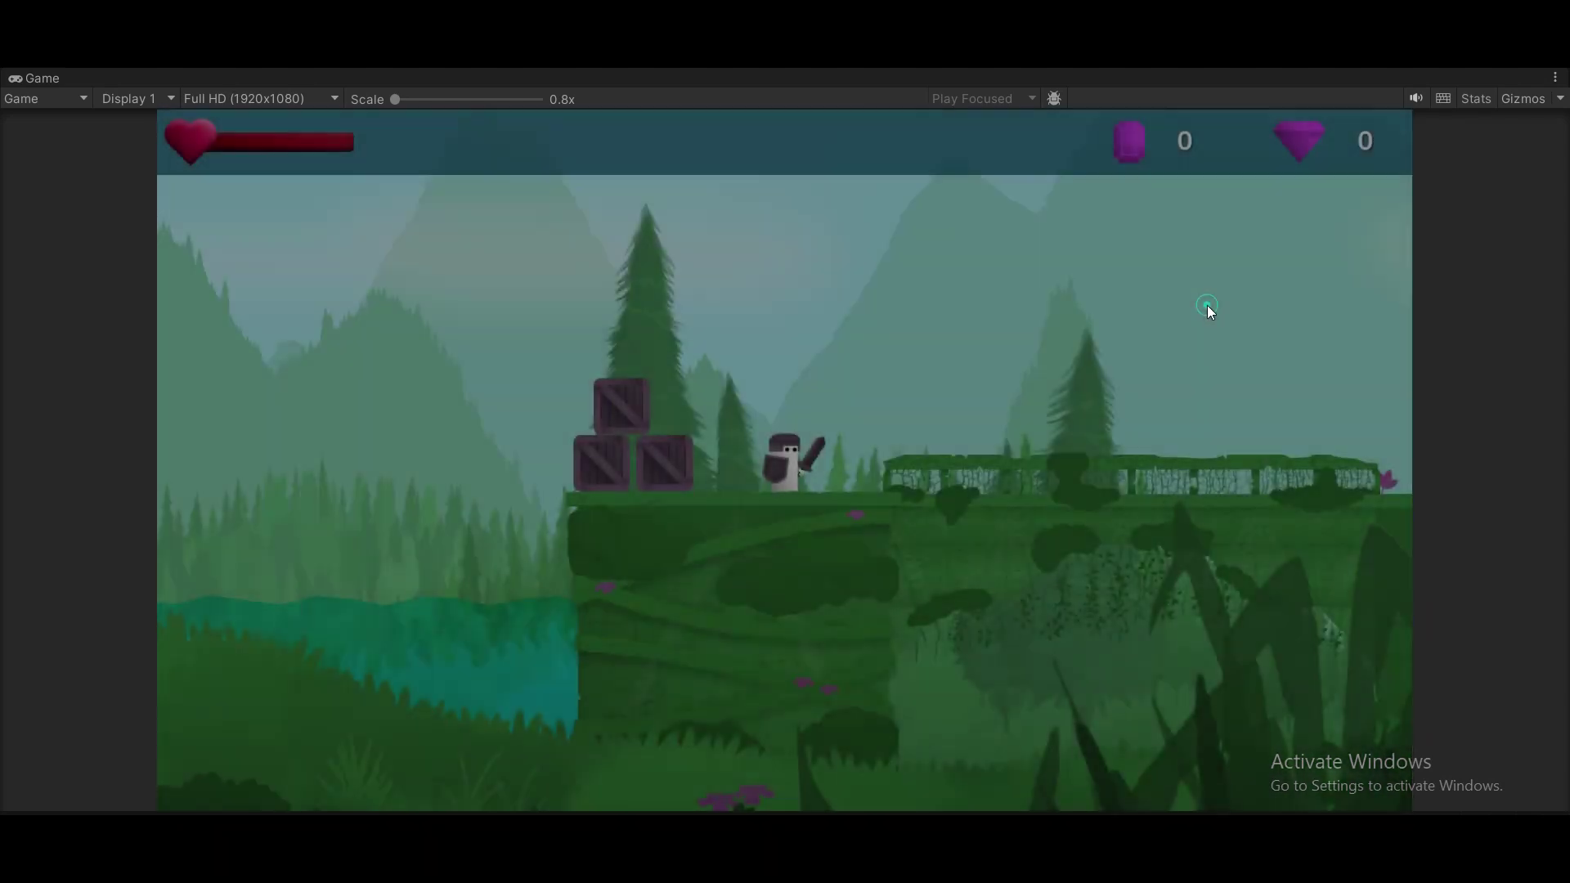
key("Left")
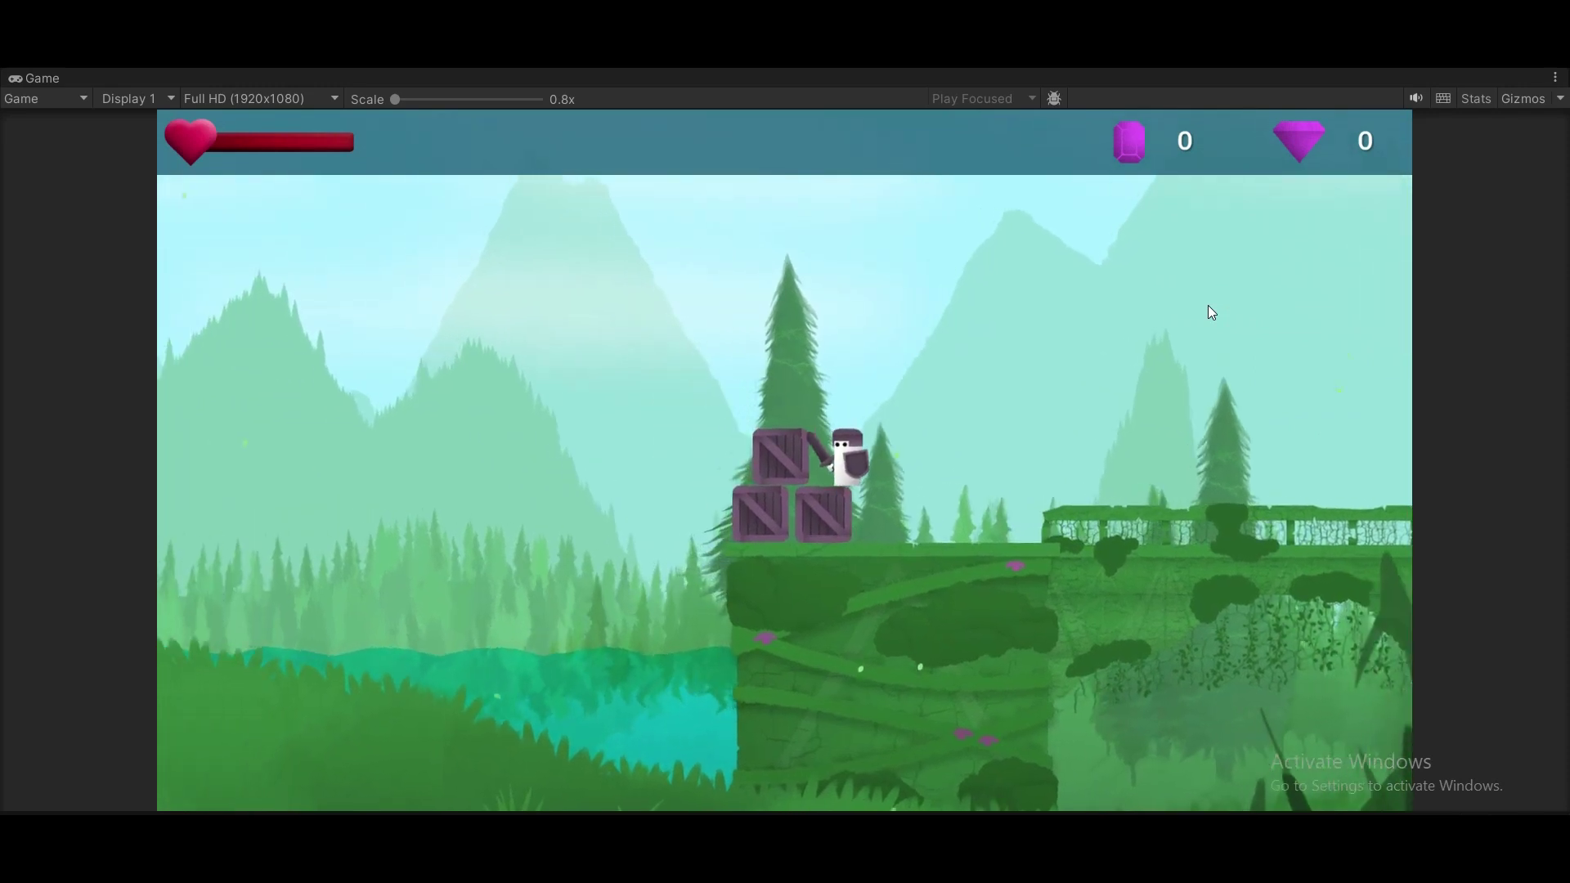
left_click(1212, 313)
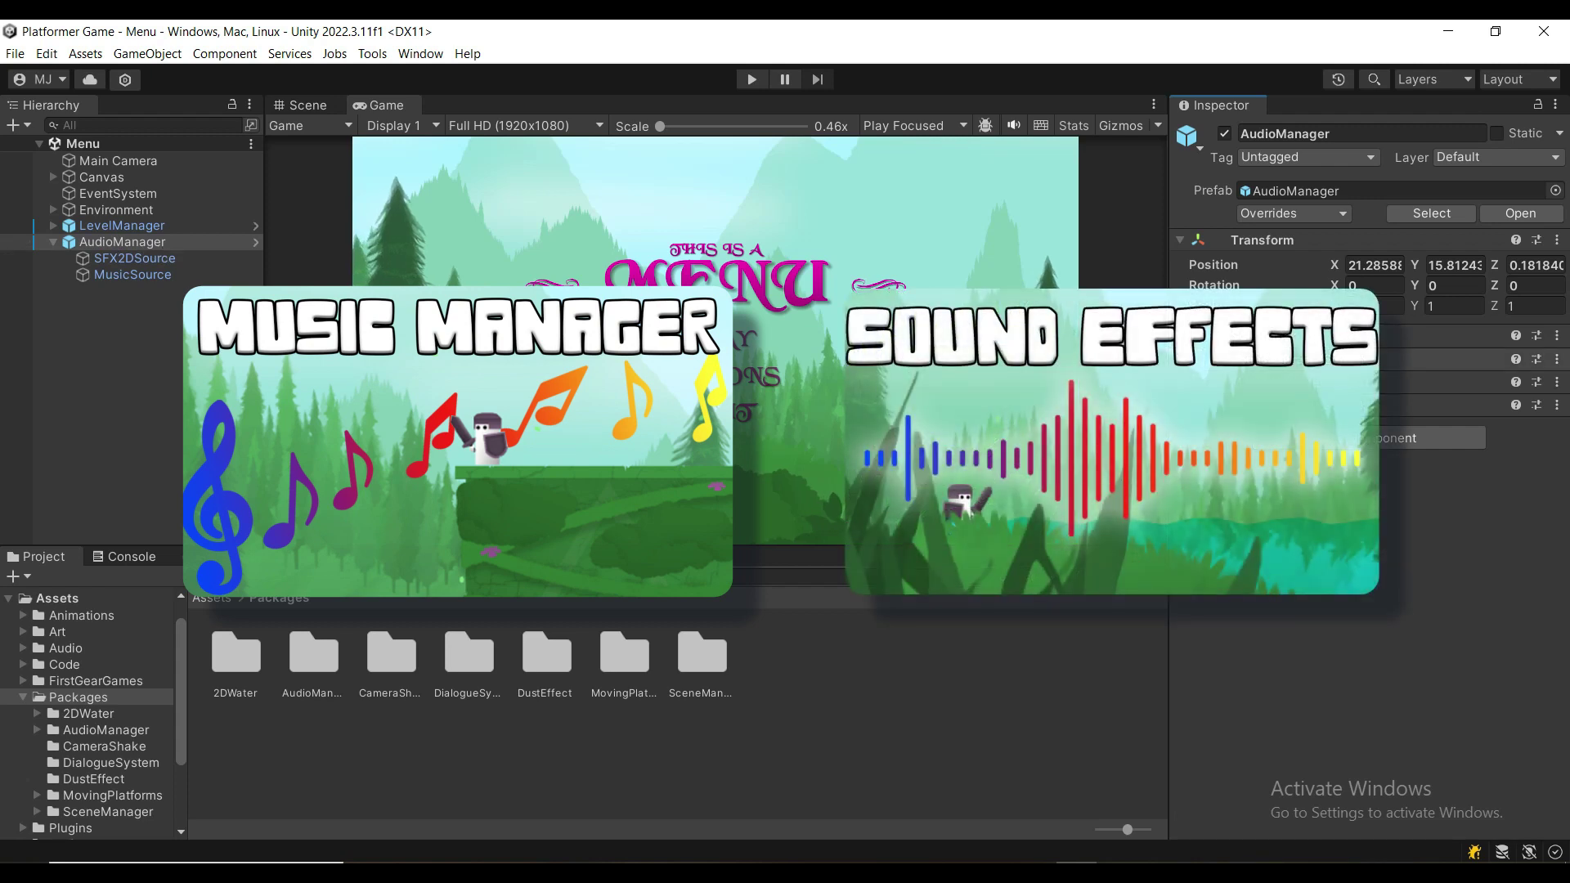
Examine the entries in AudioManager's Sound Library and Music Library components.
left_click(1185, 358)
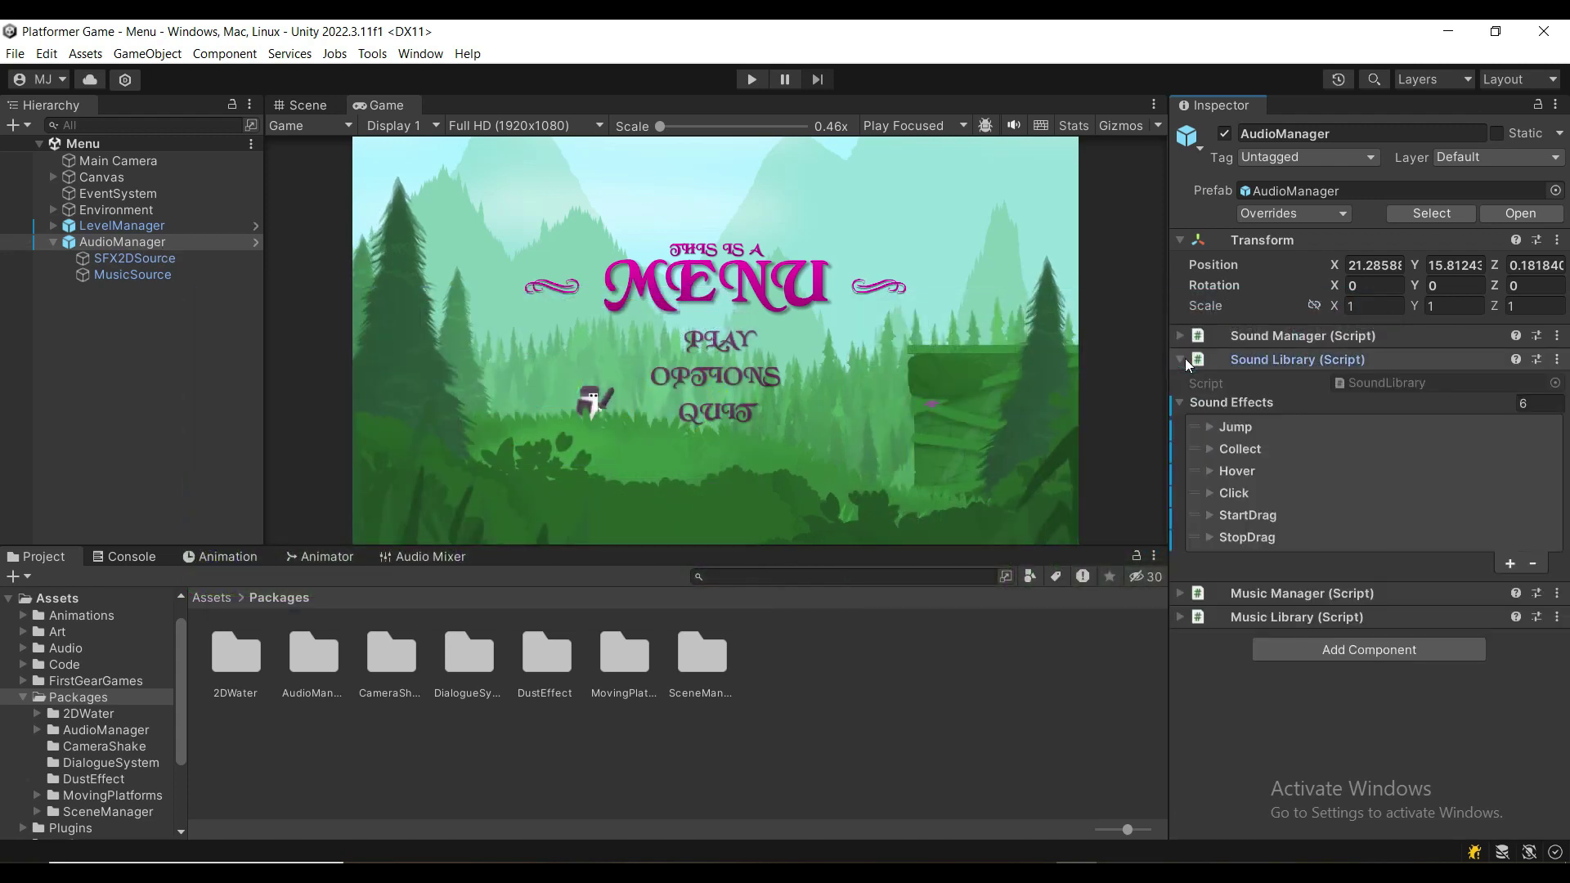
left_click(1184, 358)
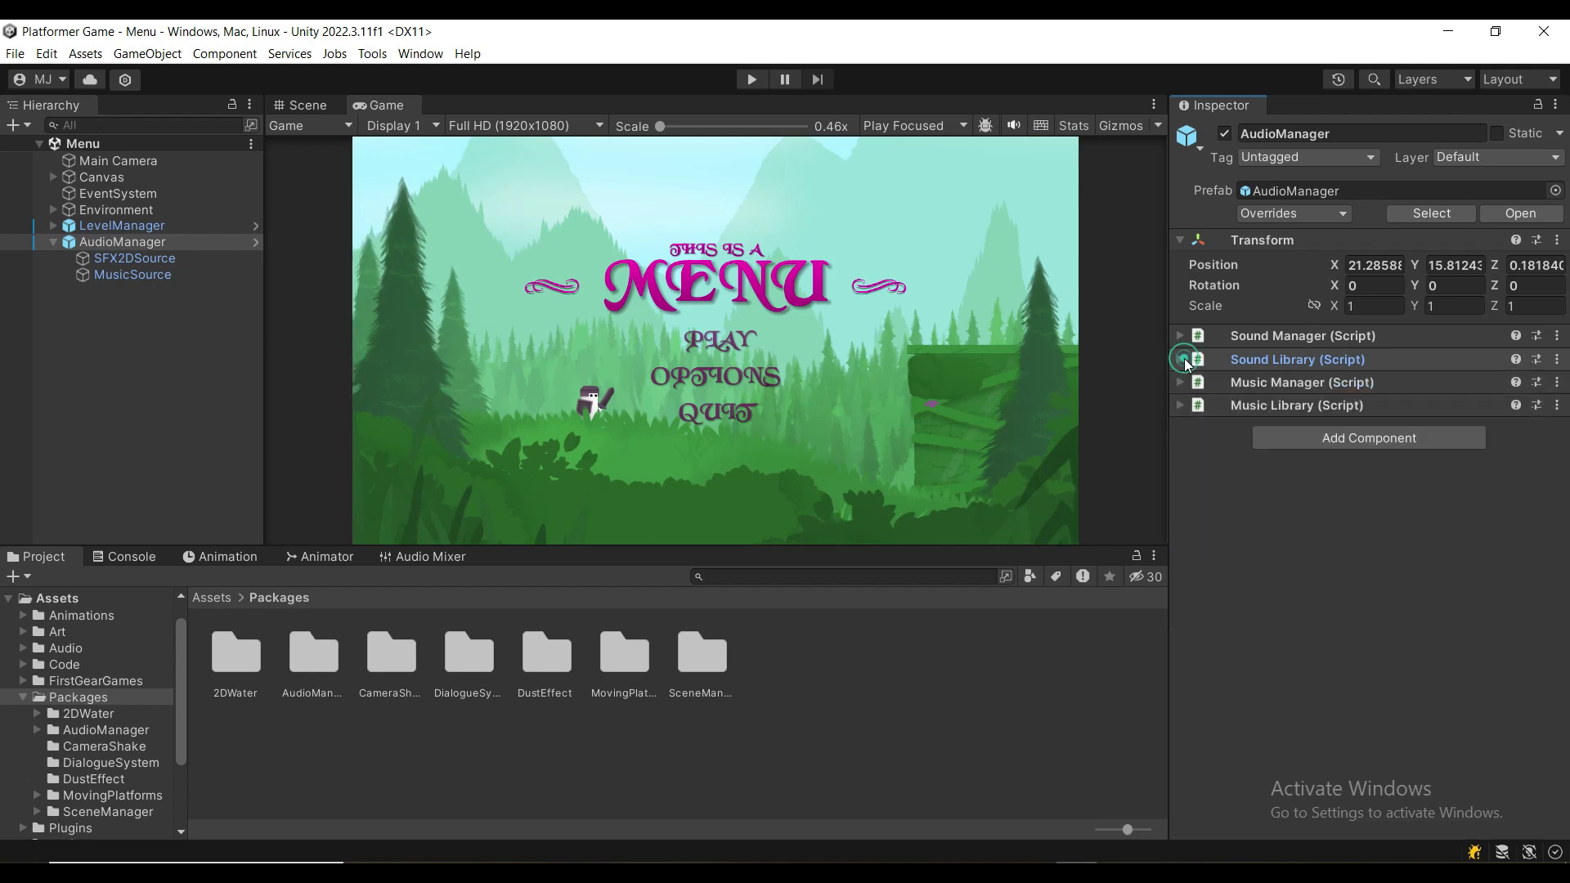
left_click(1180, 405)
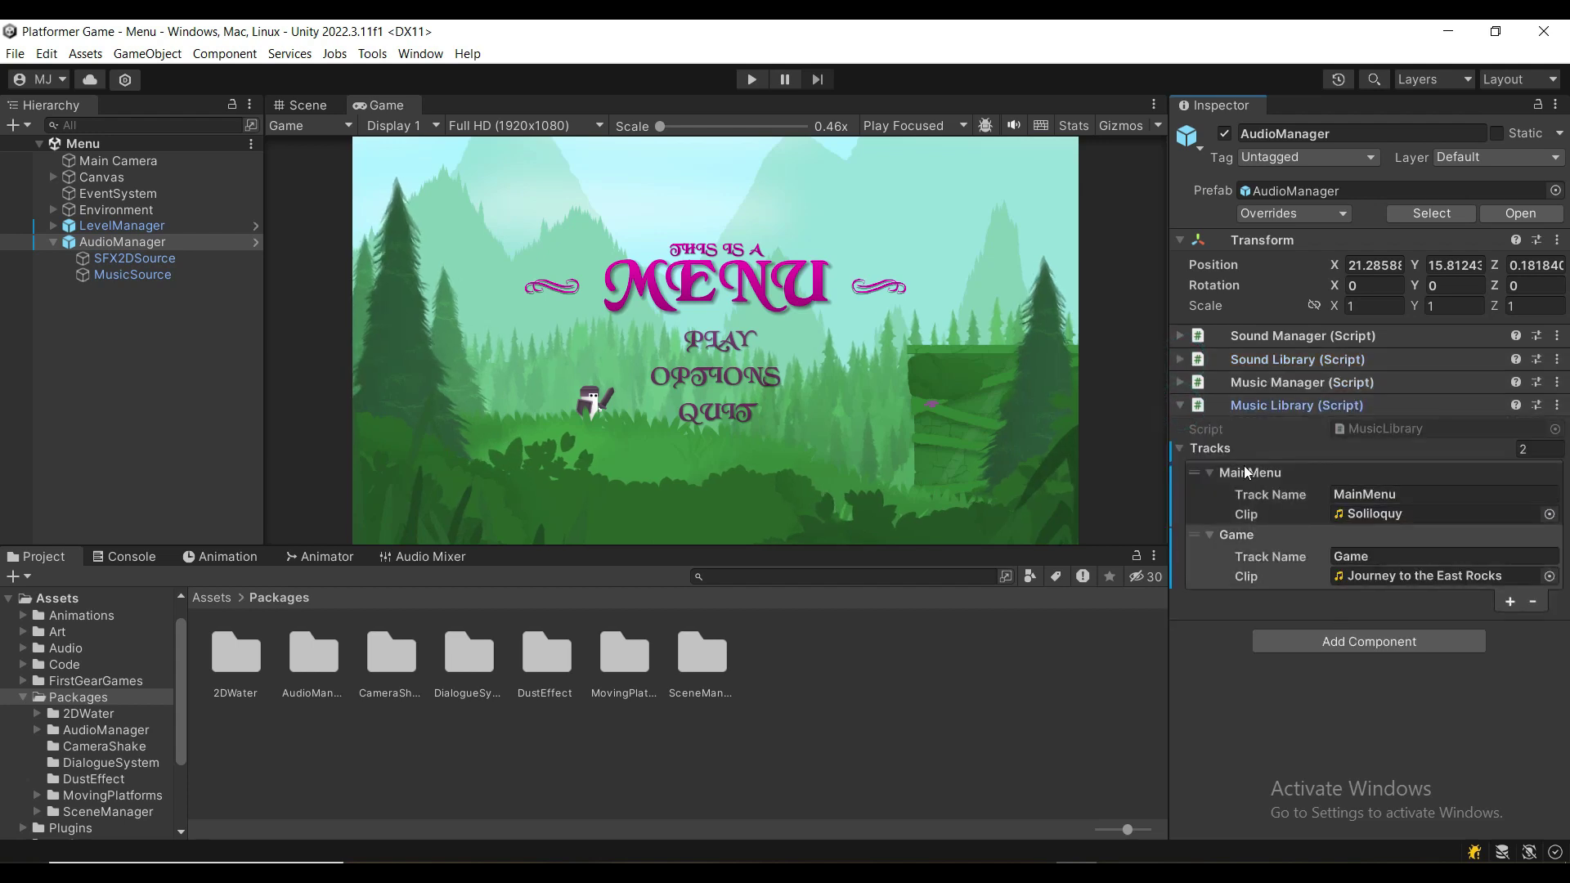
left_click(1208, 467)
left_click(1209, 494)
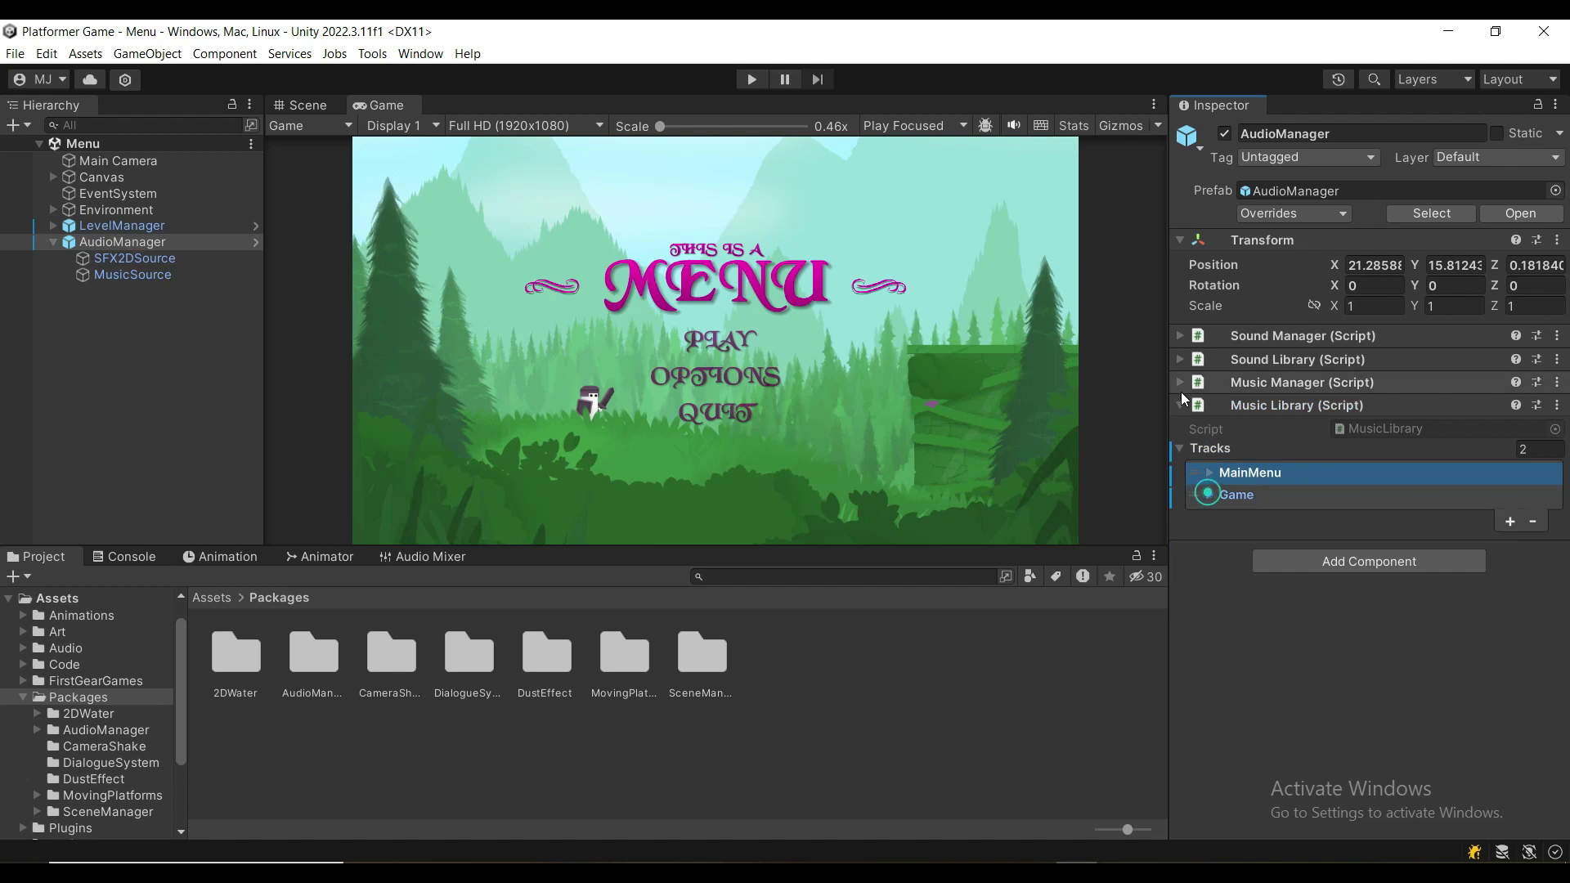
left_click(1180, 406)
Examine the audio sources referenced by the Sound Manager and Music Manager, and the settings of SFX2DSource and MusicSource.
left_click(1179, 335)
left_click(1180, 453)
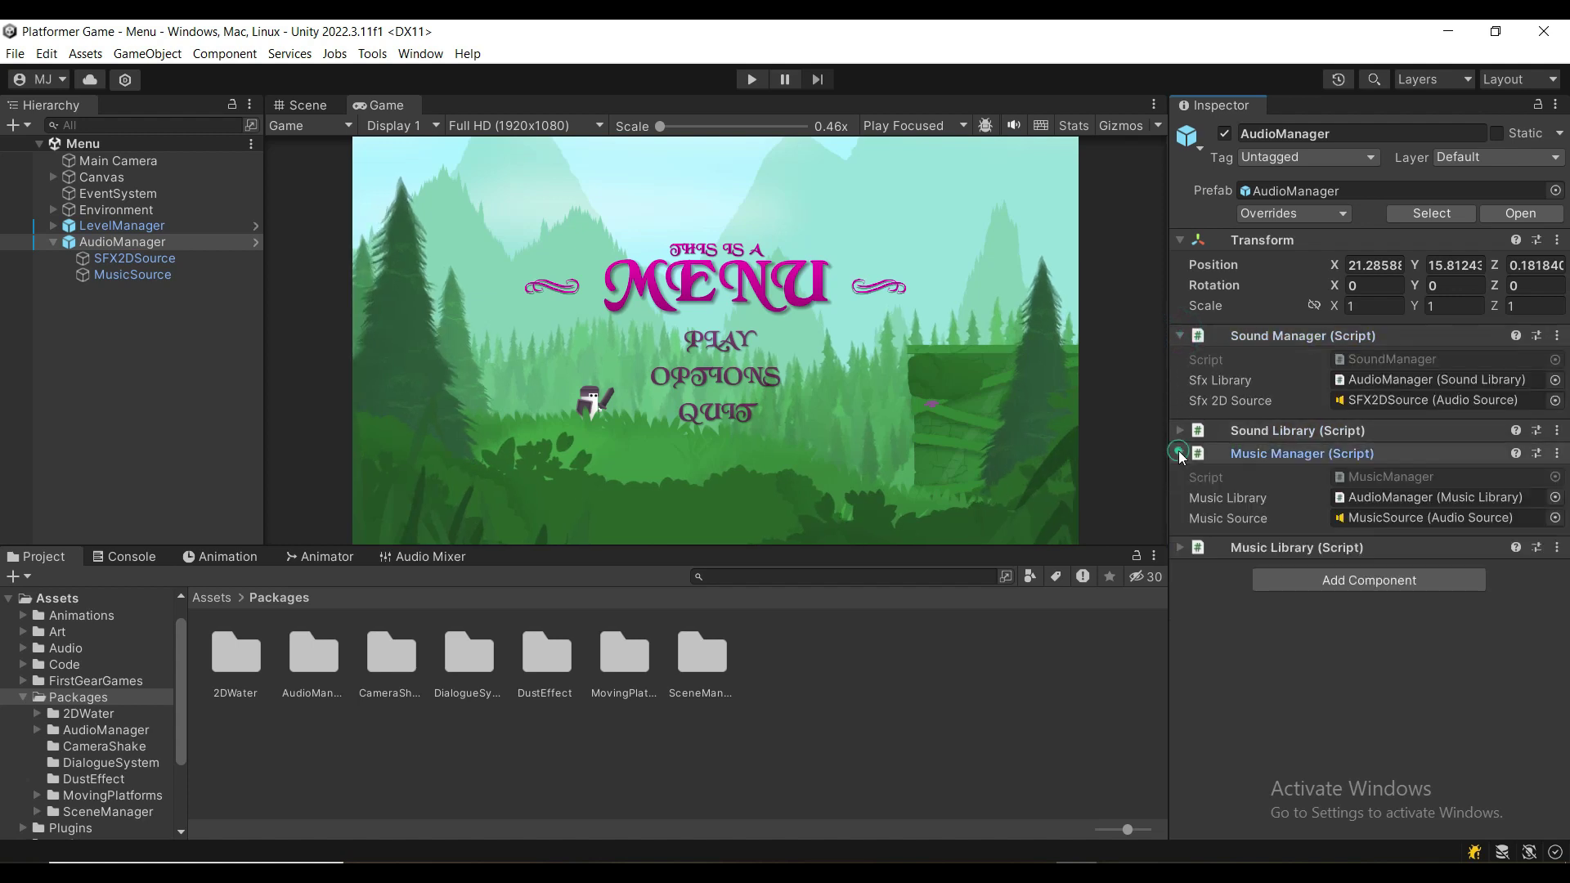
left_click(1373, 400)
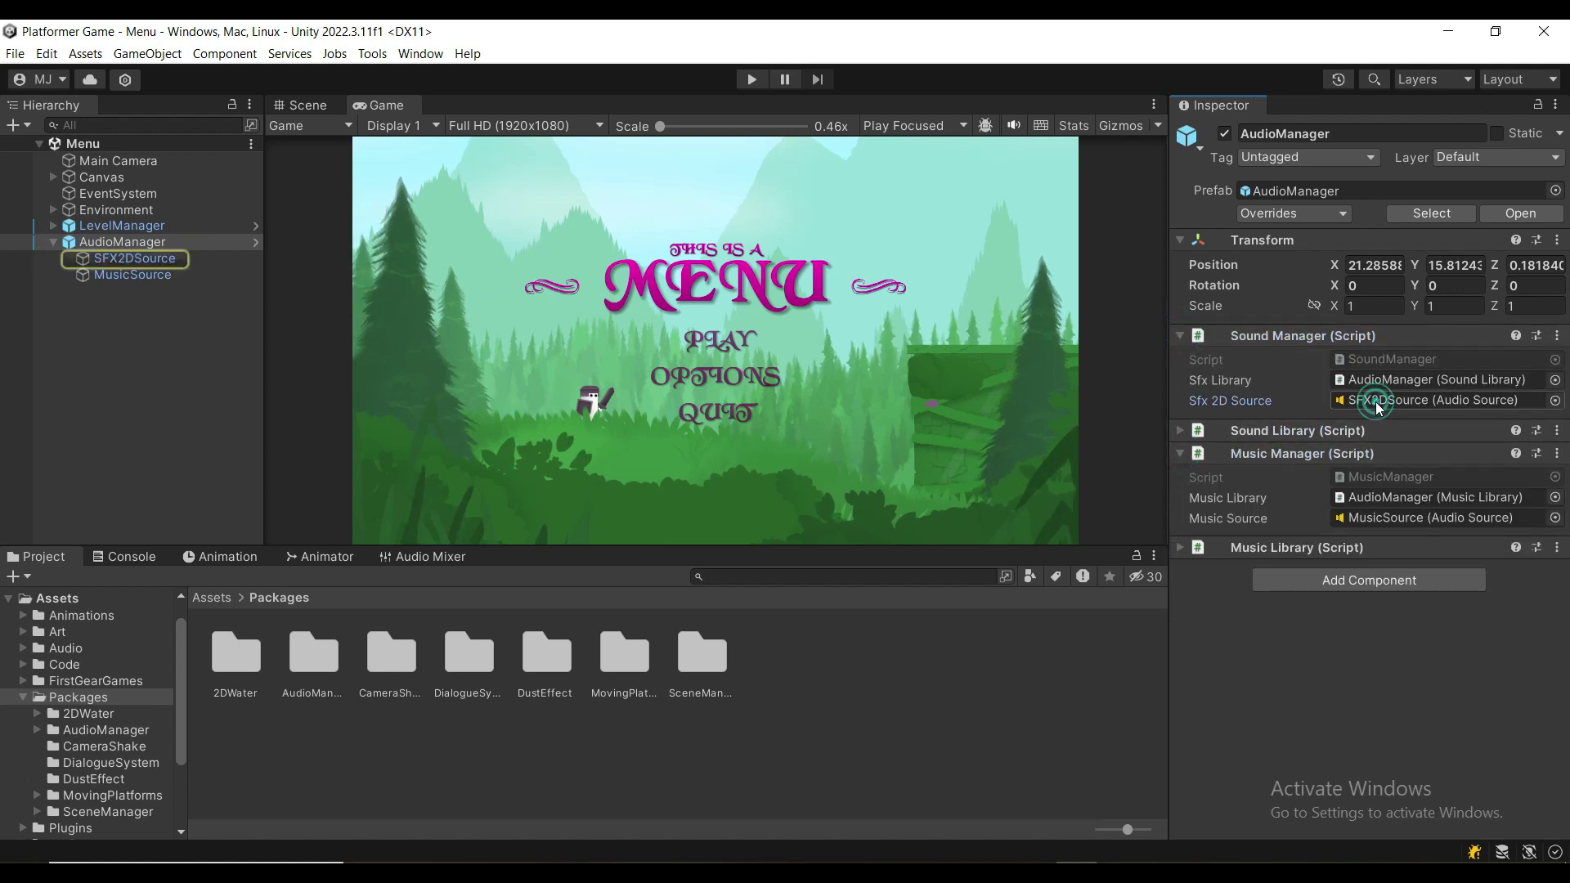
left_click(1358, 518)
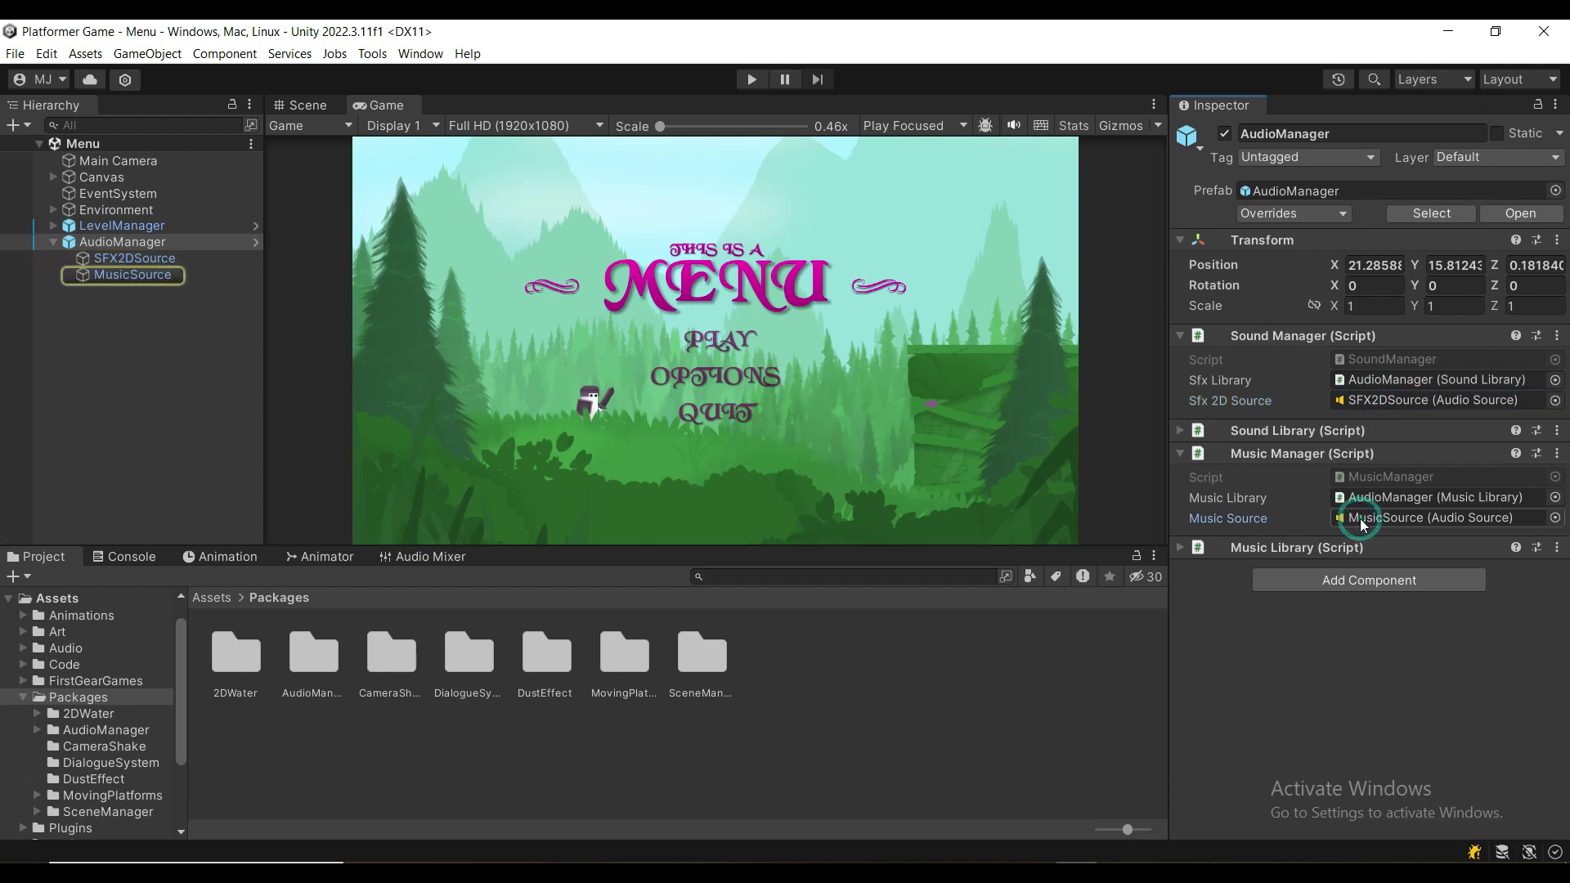
left_click(127, 262)
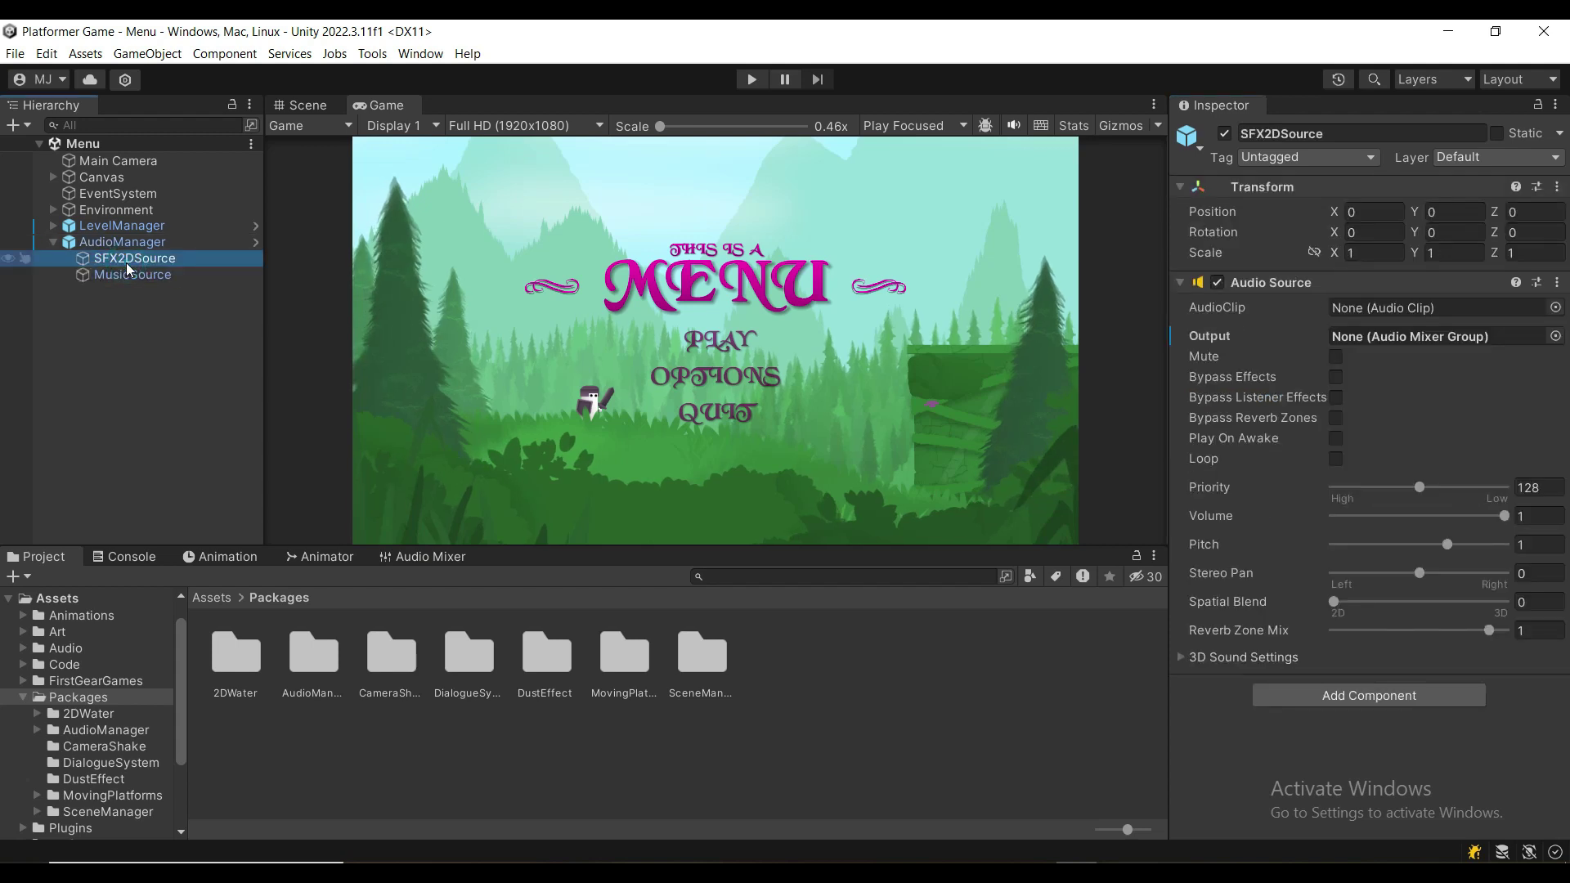
left_click(121, 273)
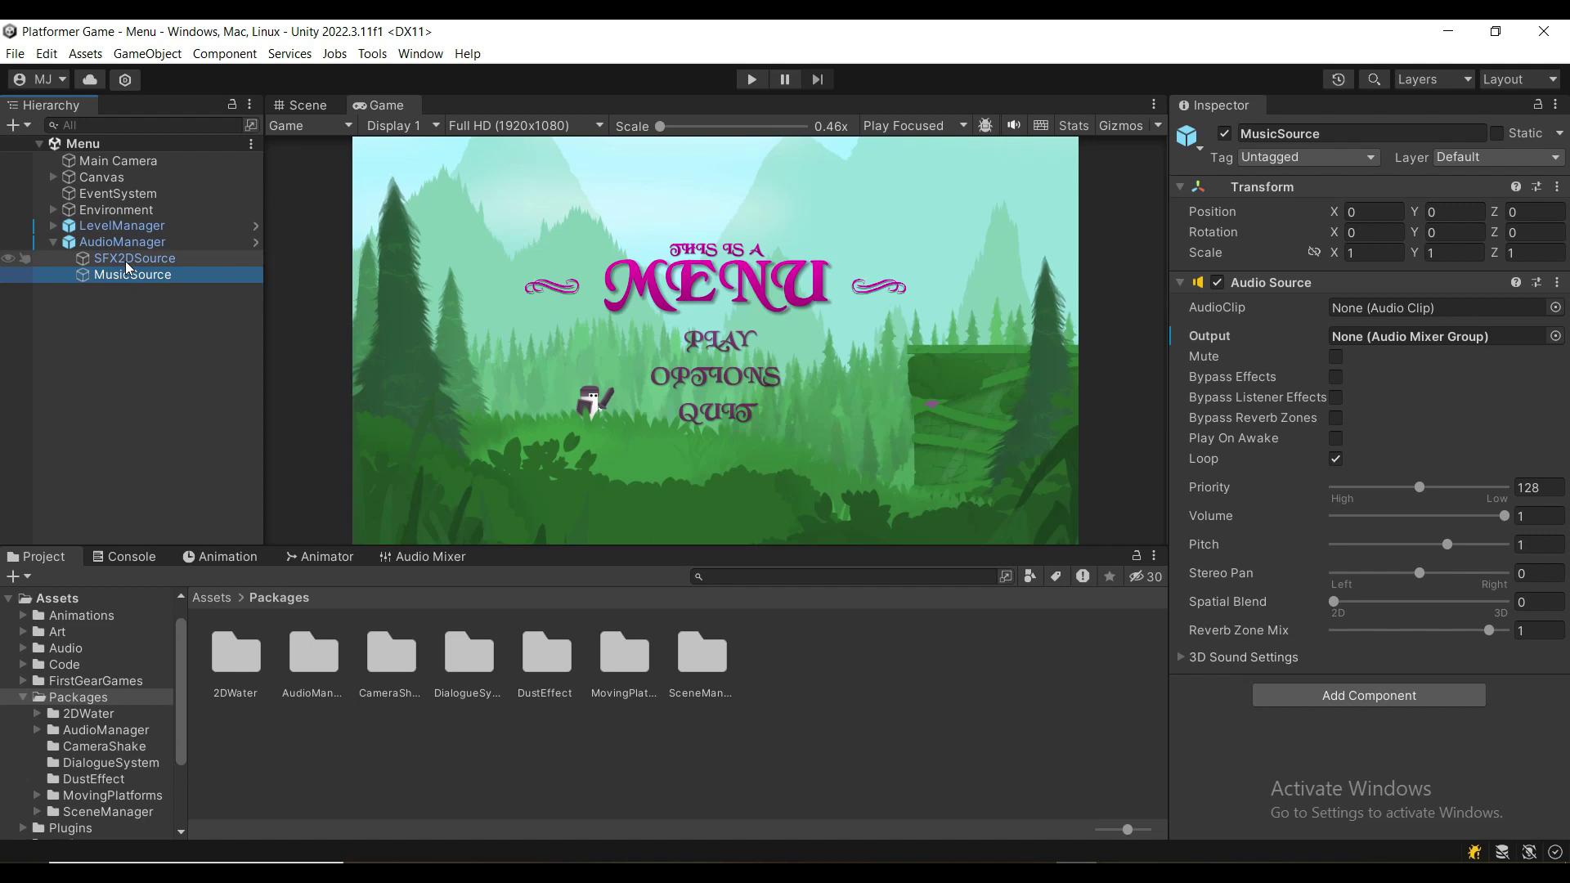
left_click(125, 260)
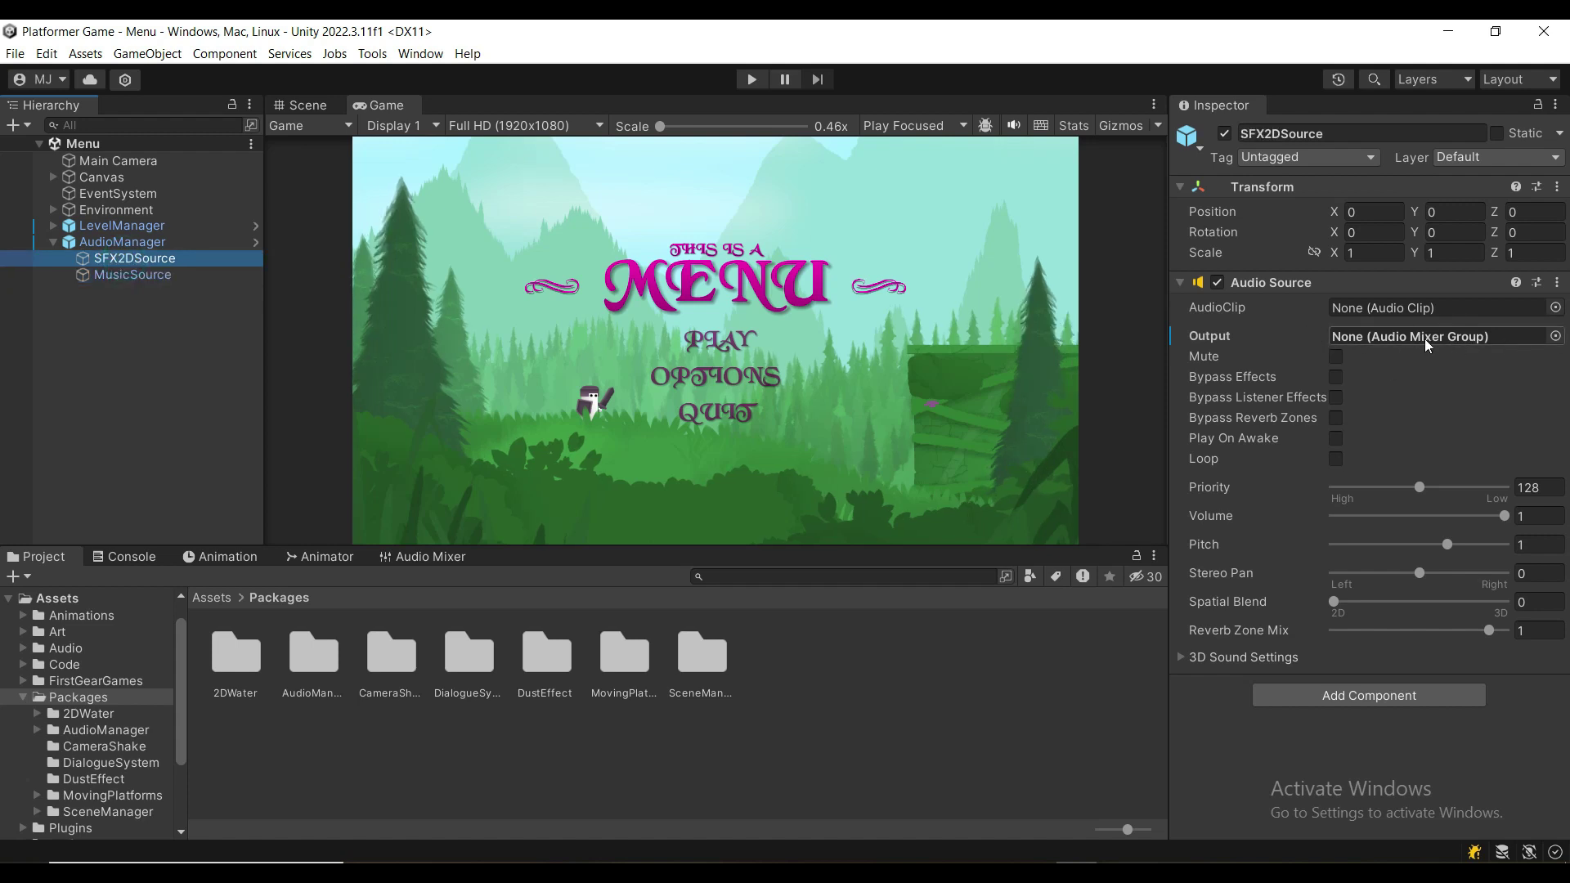
Create an audio mixer asset named Master in the Packages/AudioManager folder and expand its sub-assets.
double_click(314, 654)
right_click(425, 669)
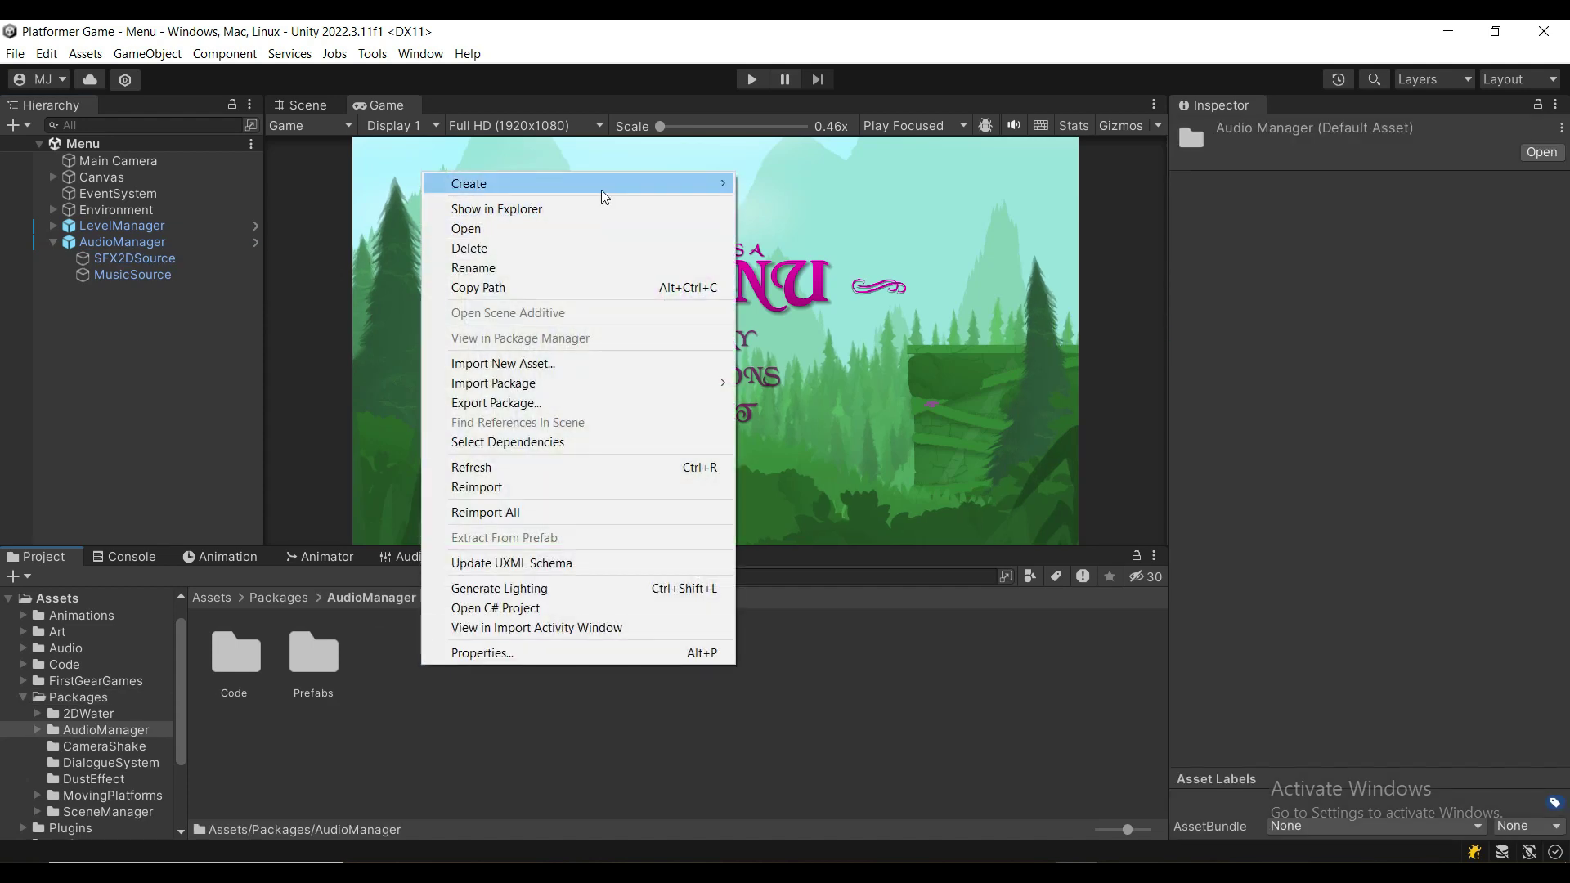
mouse_move(605, 196)
left_click(816, 515)
type("Master")
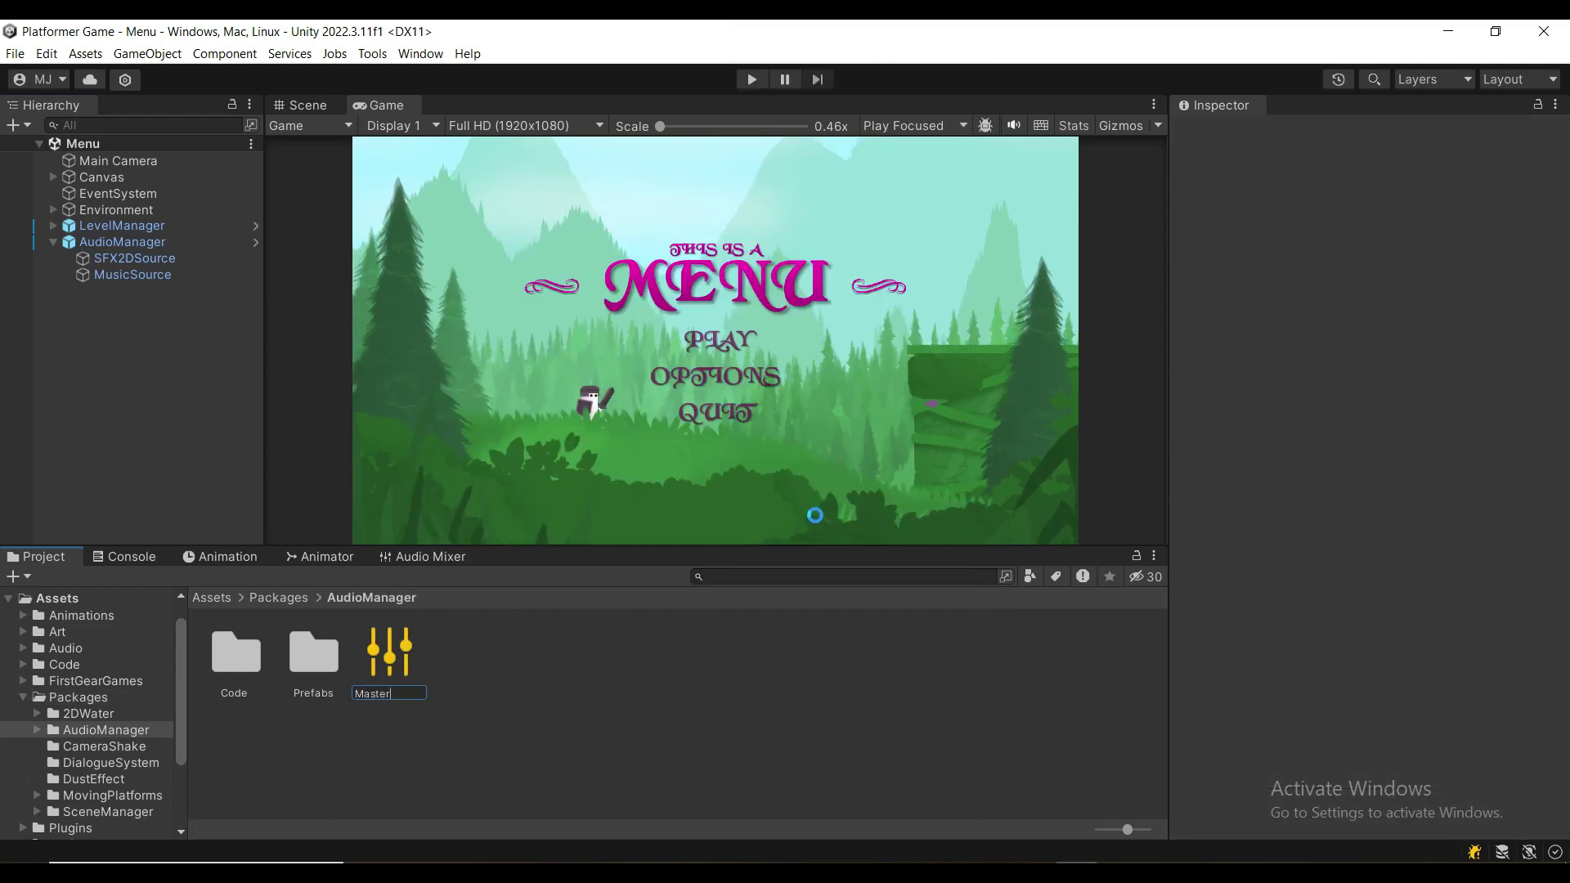
key("Return")
left_click(424, 651)
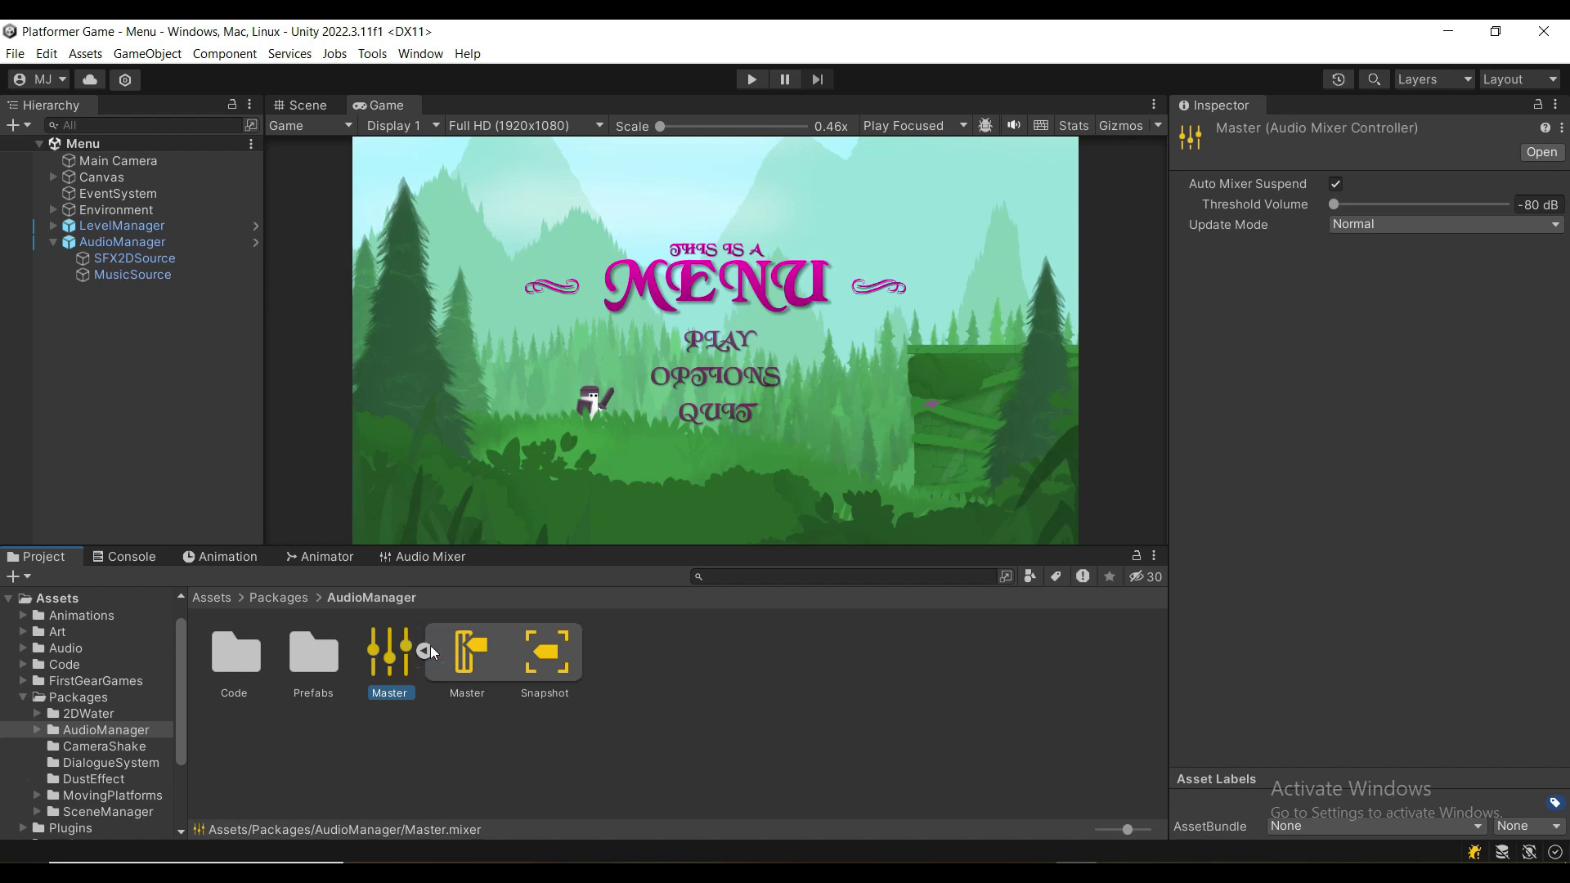
Open the Audio Mixer window and add a group named Music under the Master group.
left_click(418, 55)
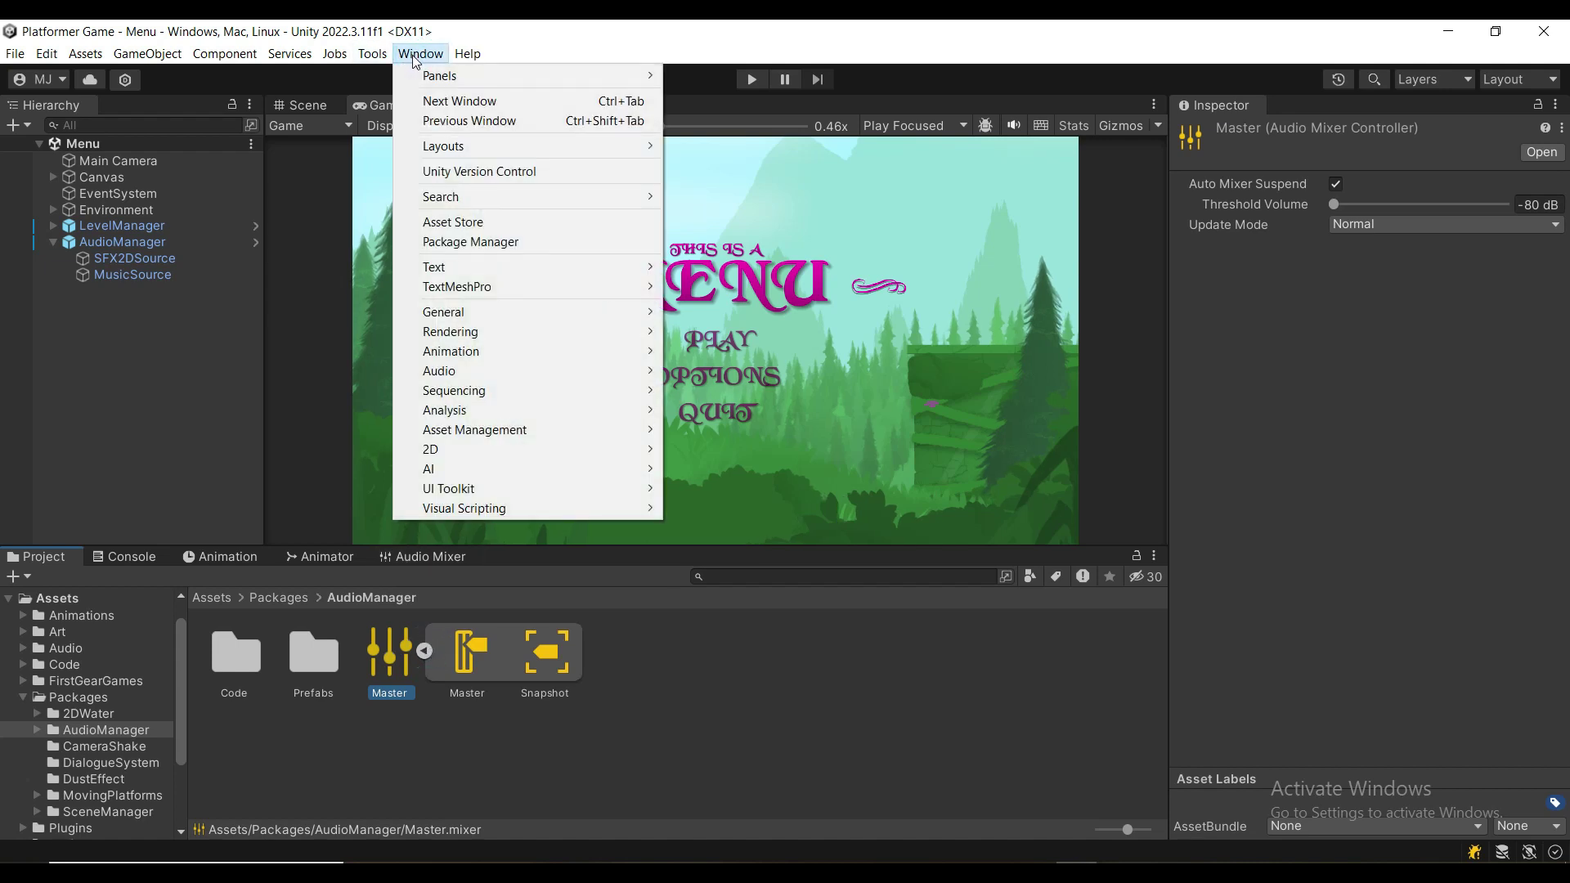
mouse_move(523, 373)
left_click(713, 372)
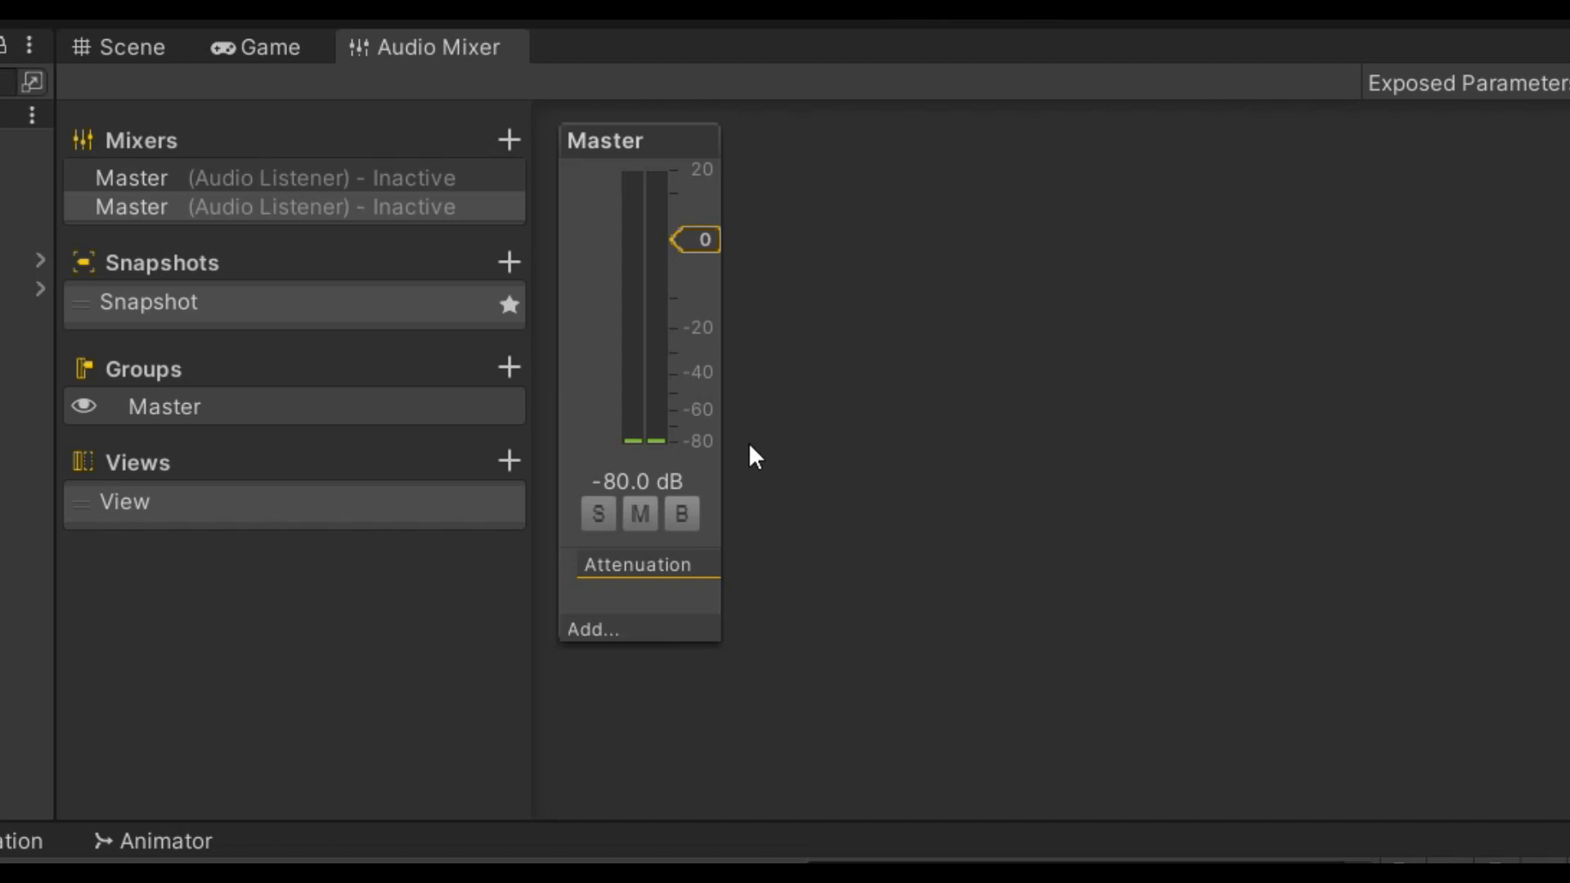
left_click(513, 370)
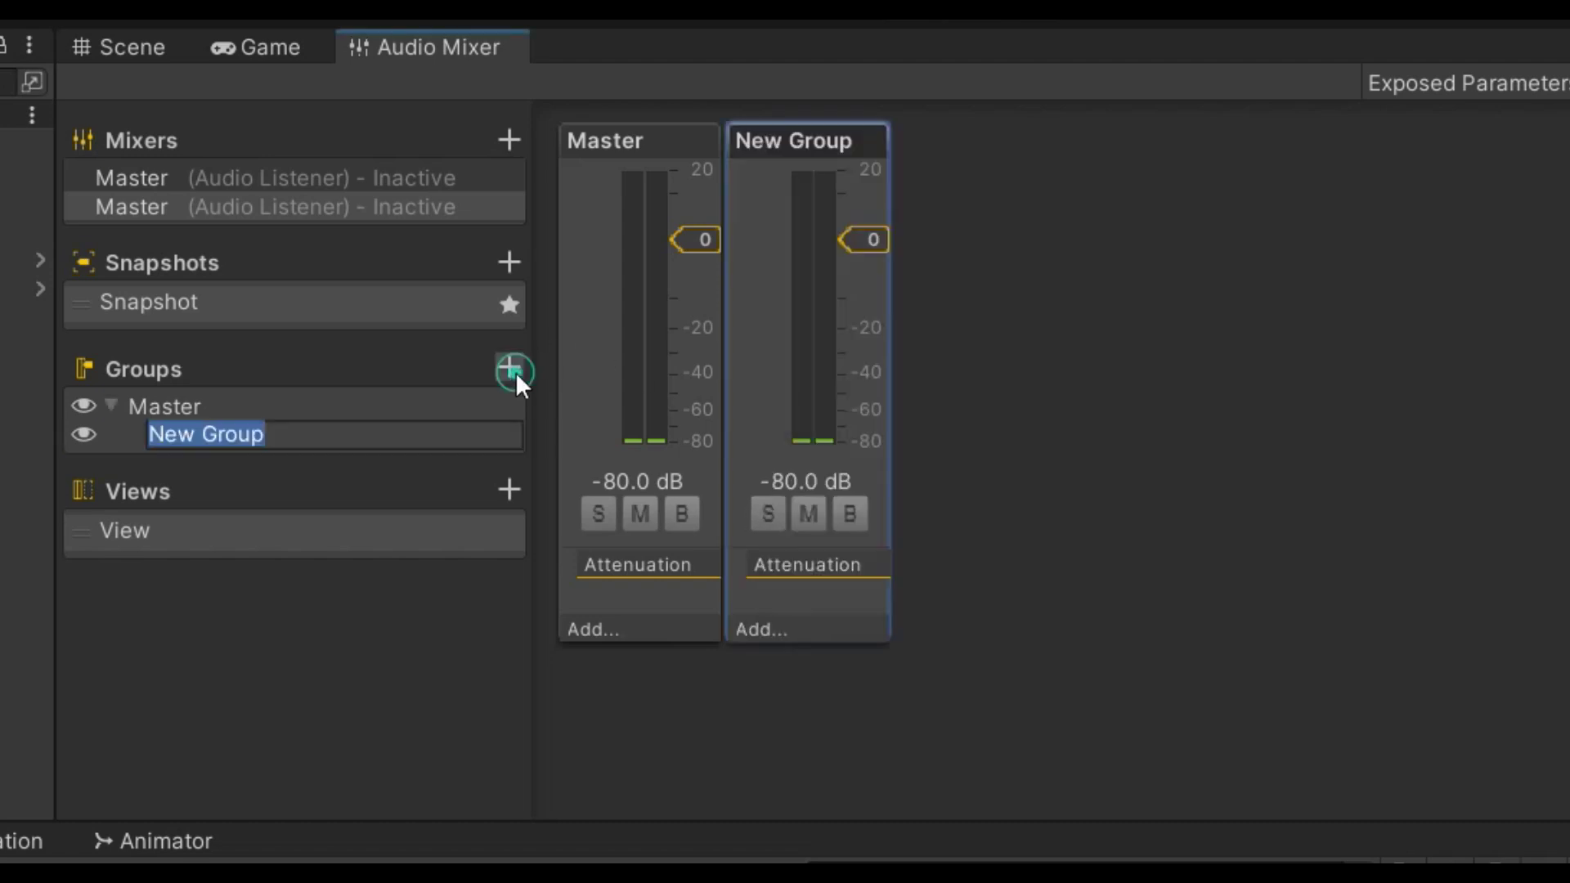
type("Music")
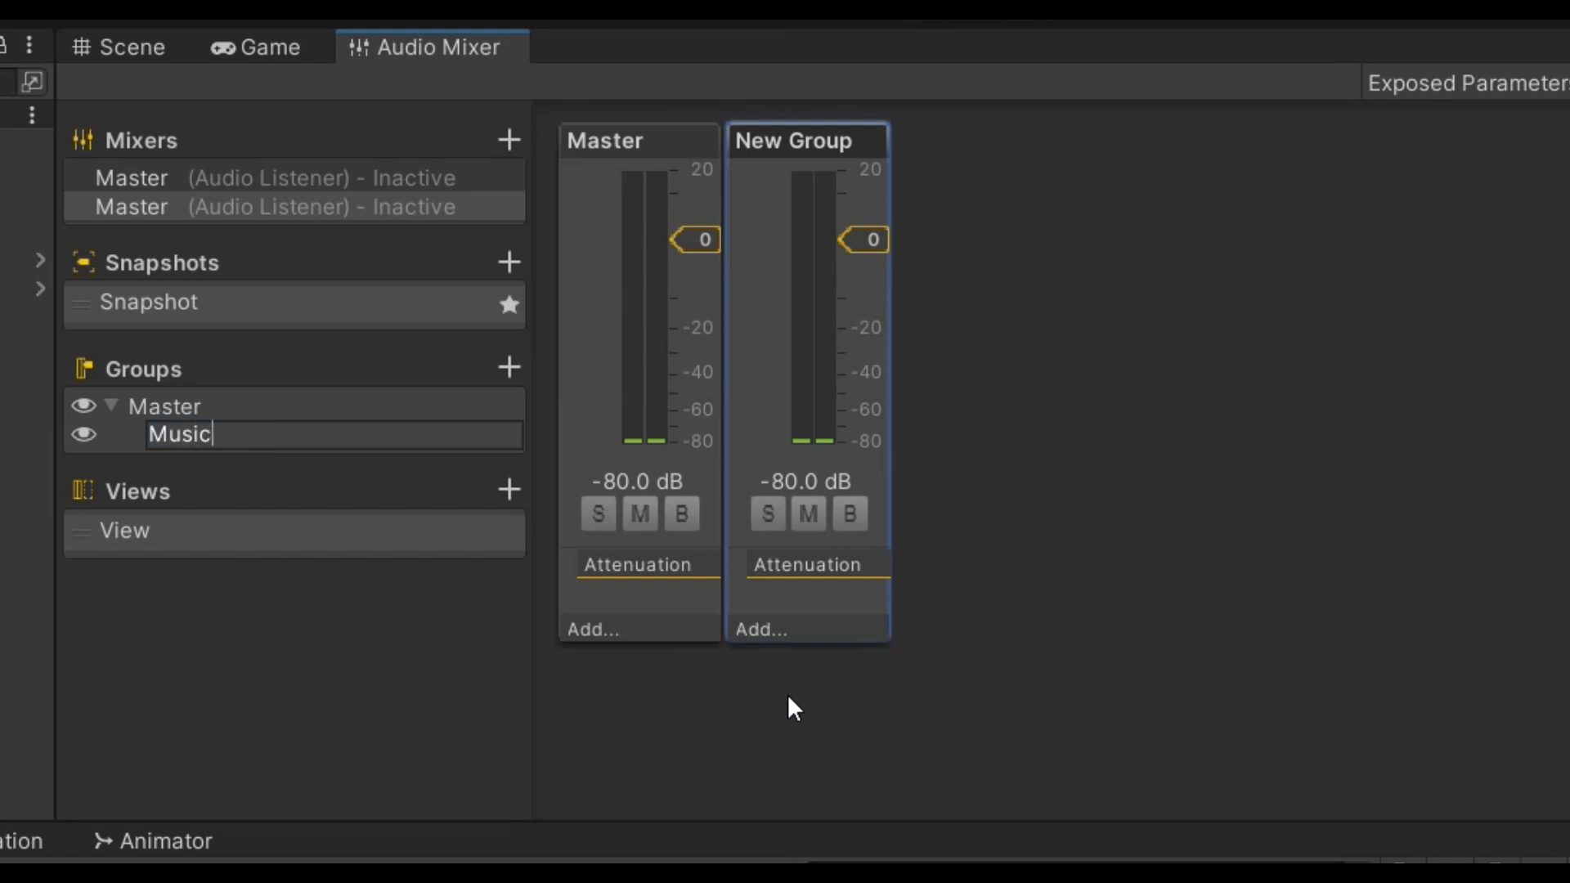
key("Return")
Add a second group named SFX under the Master group.
left_click(175, 407)
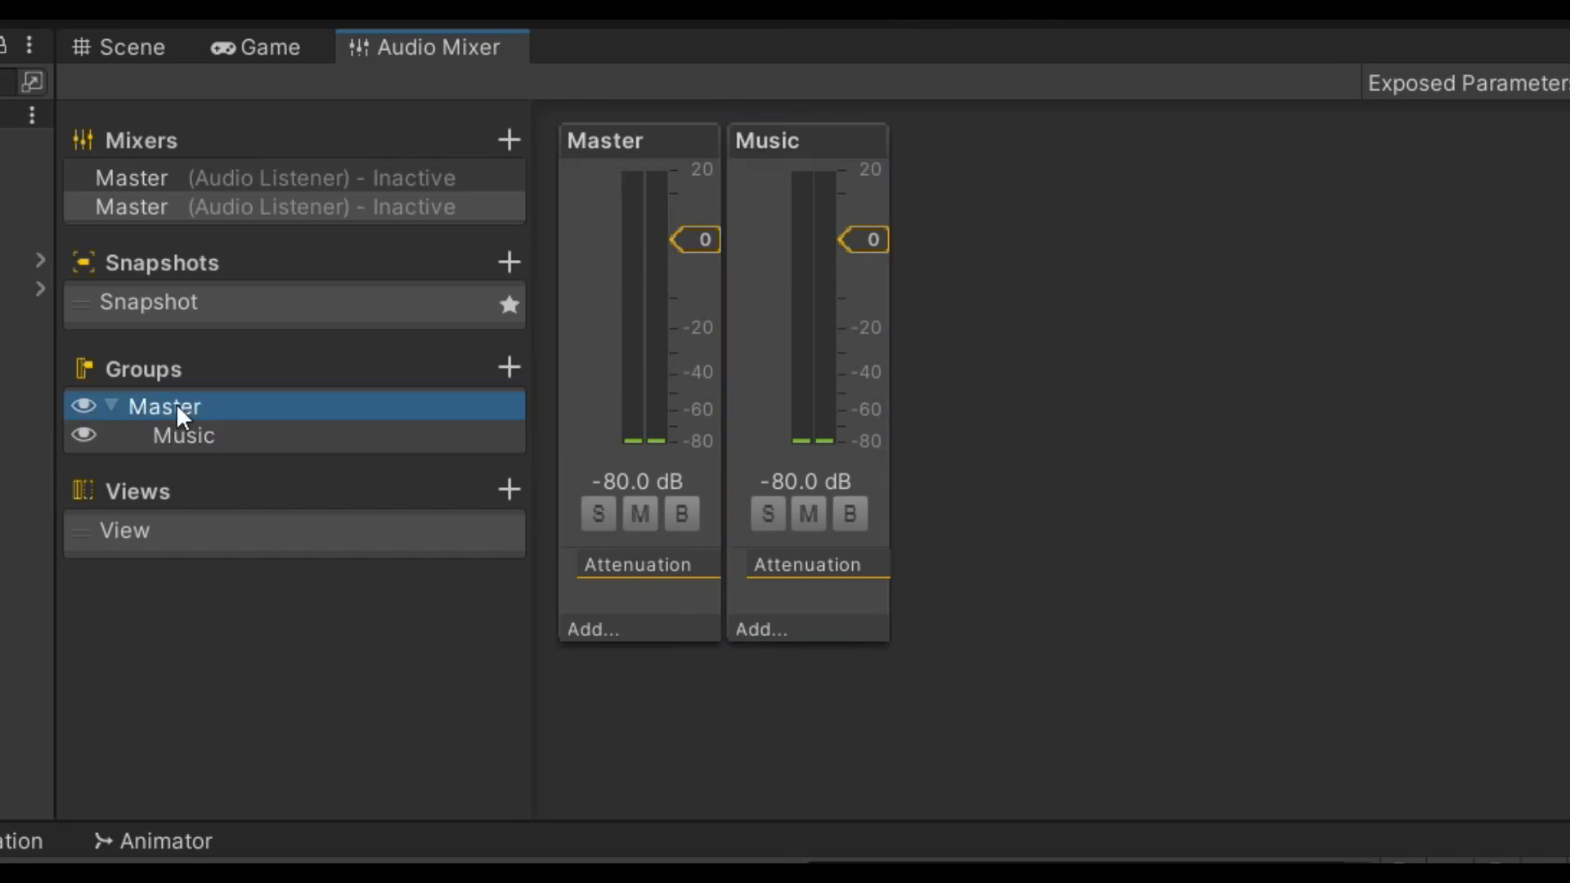
left_click(506, 366)
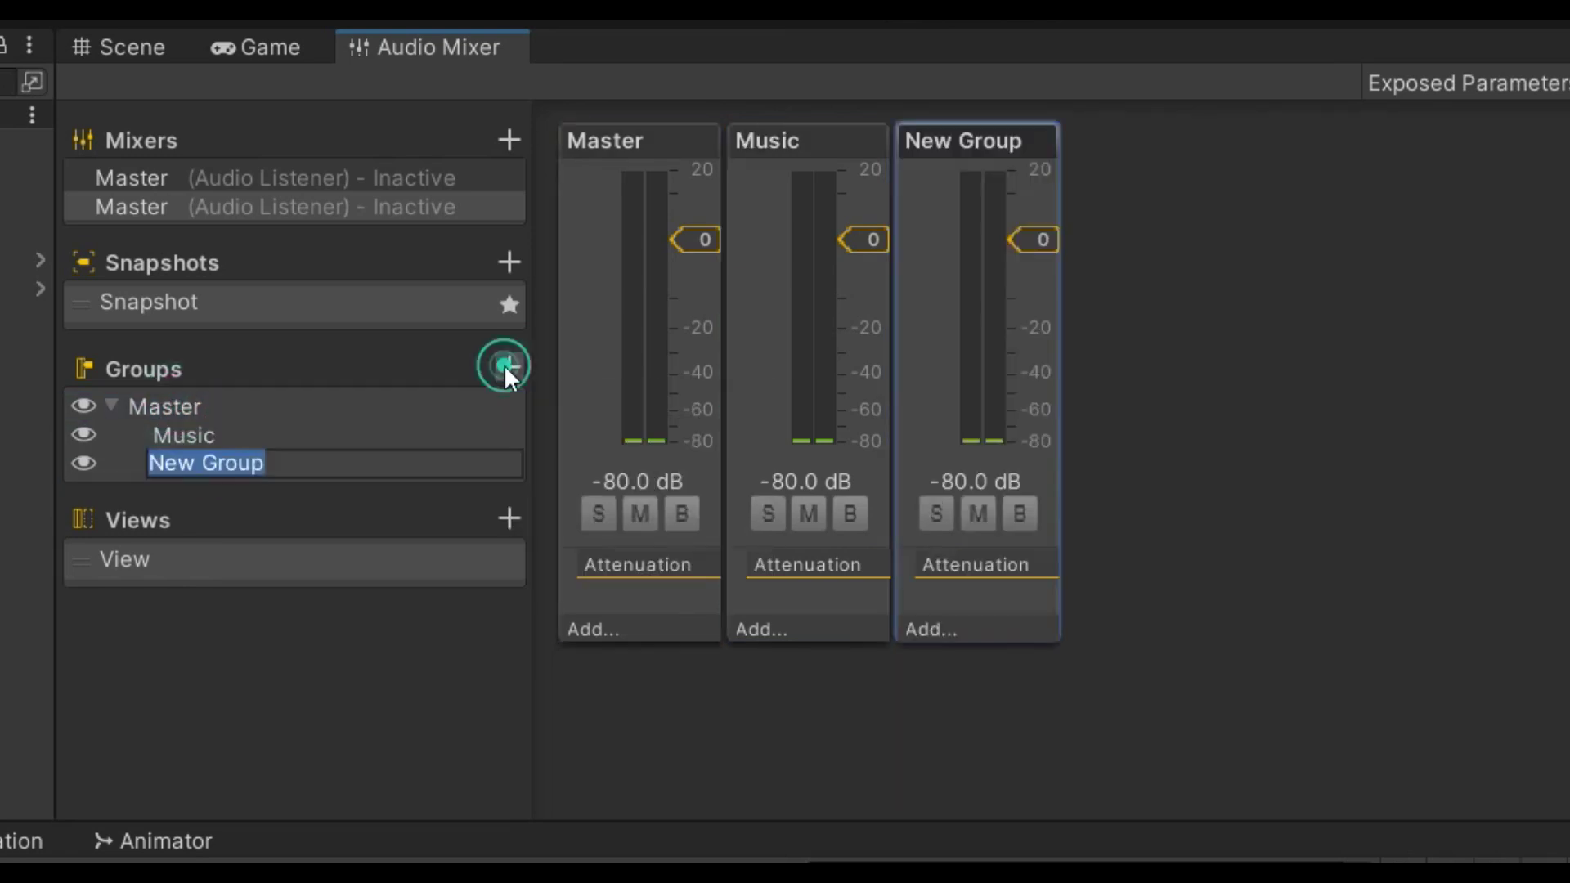
type("SFX")
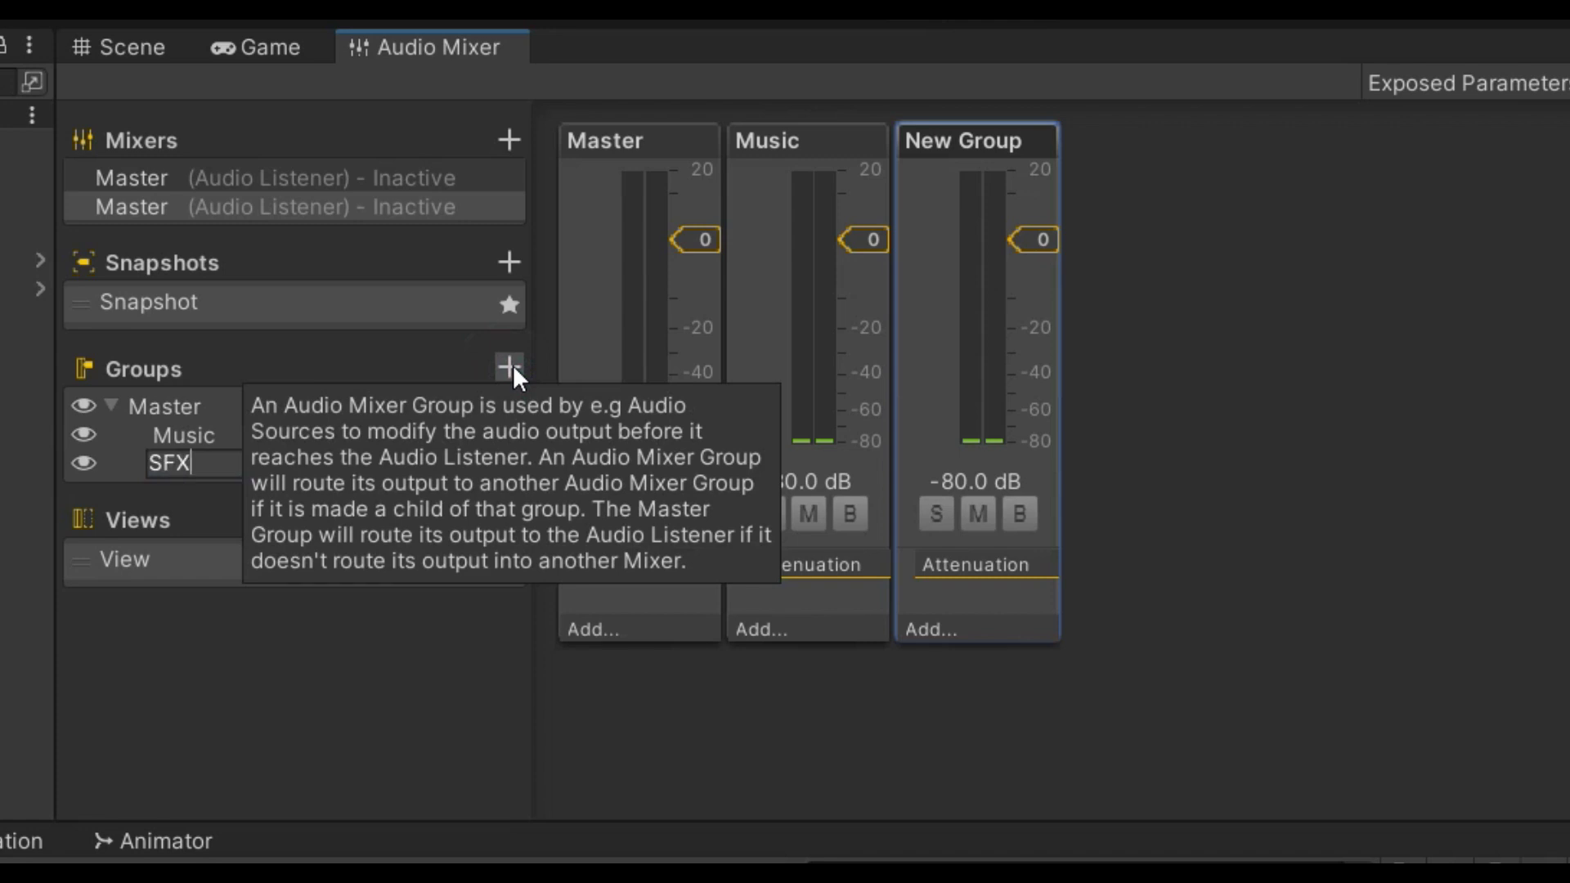
key("Return")
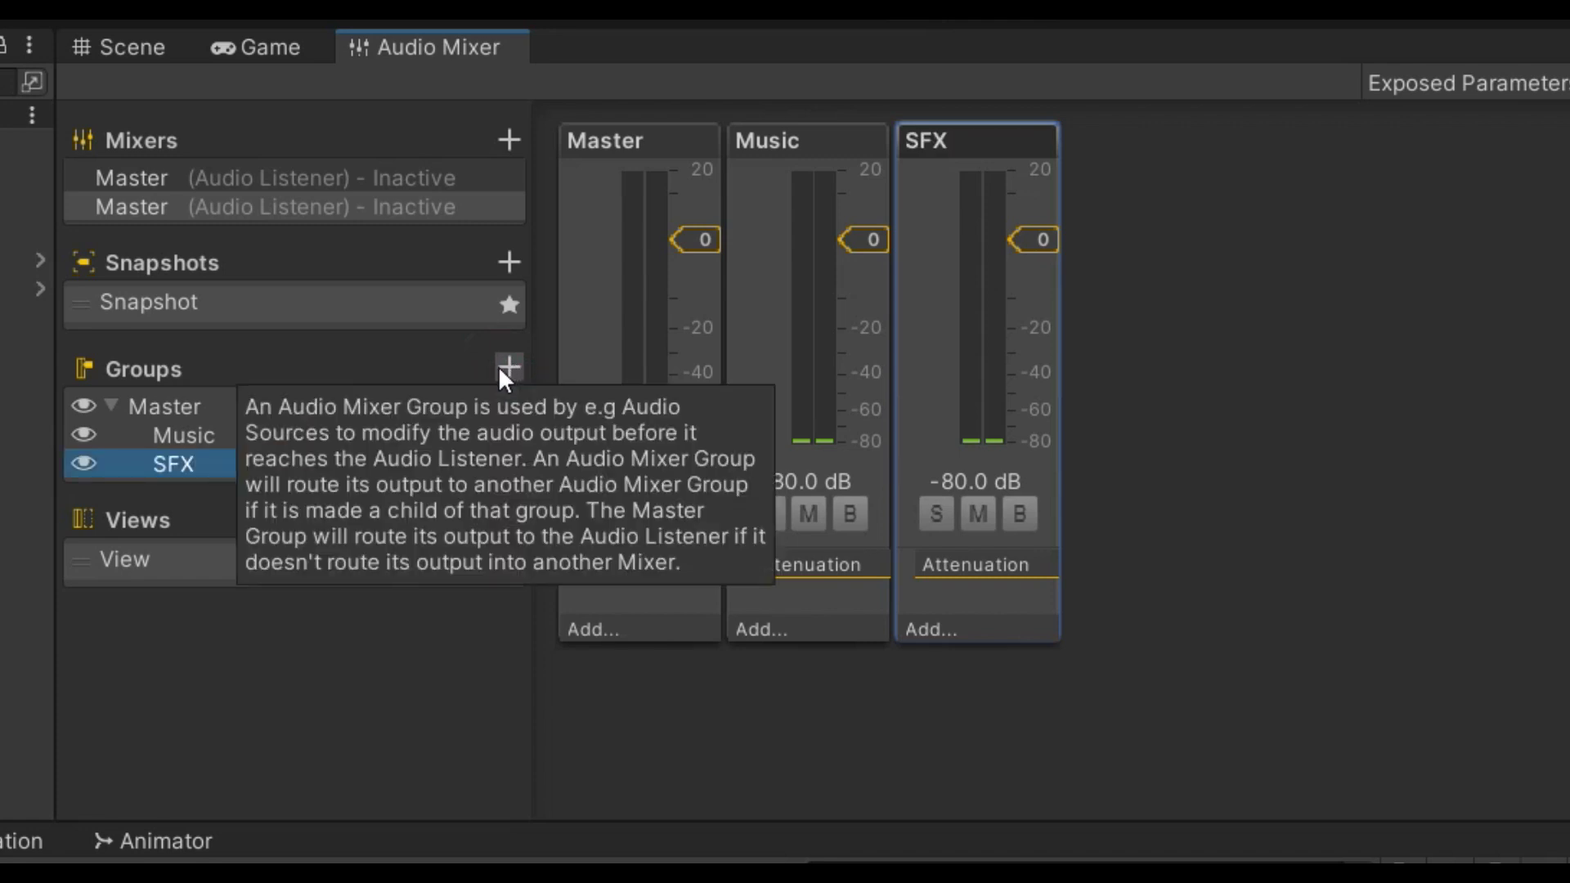
Add two child groups named UI and Game under the SFX group.
left_click(504, 365)
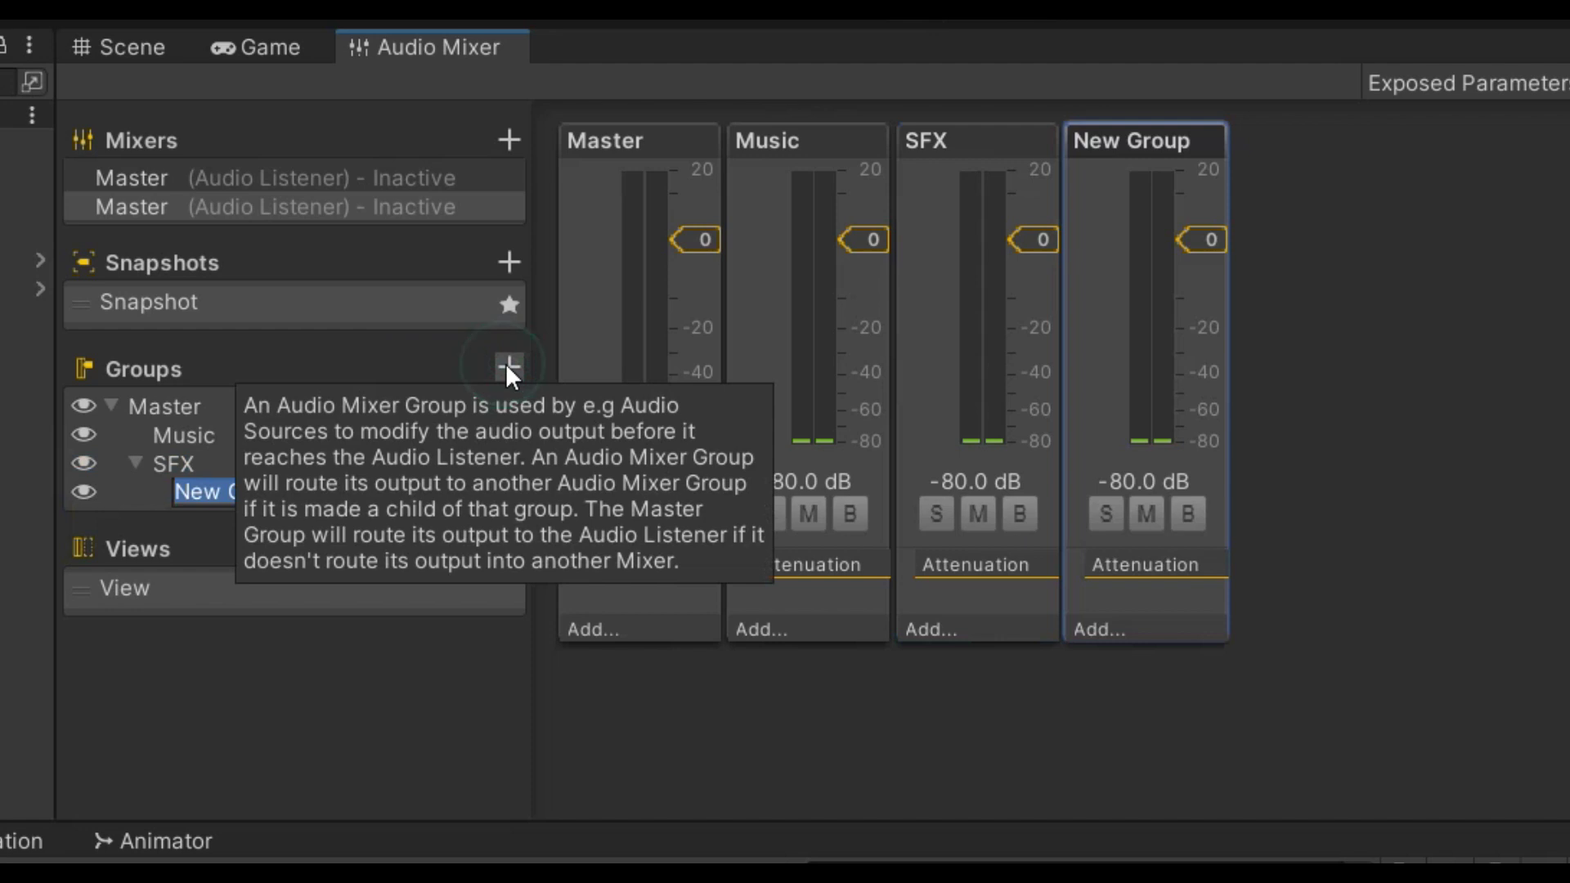
type("UI")
key("Return")
left_click(186, 436)
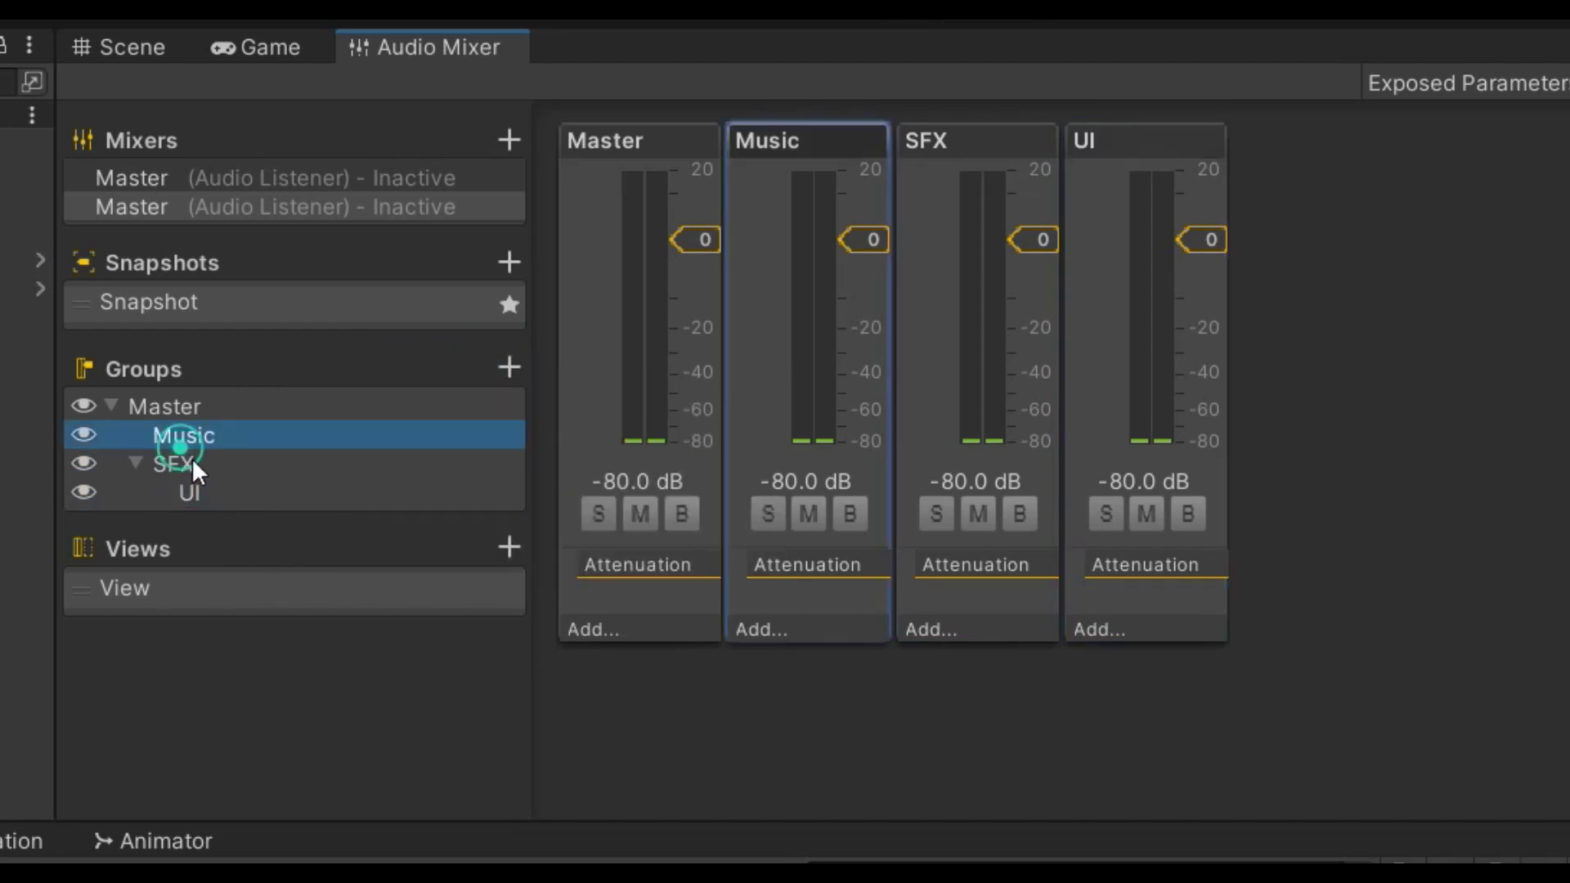
left_click(182, 464)
left_click(508, 366)
type("Game")
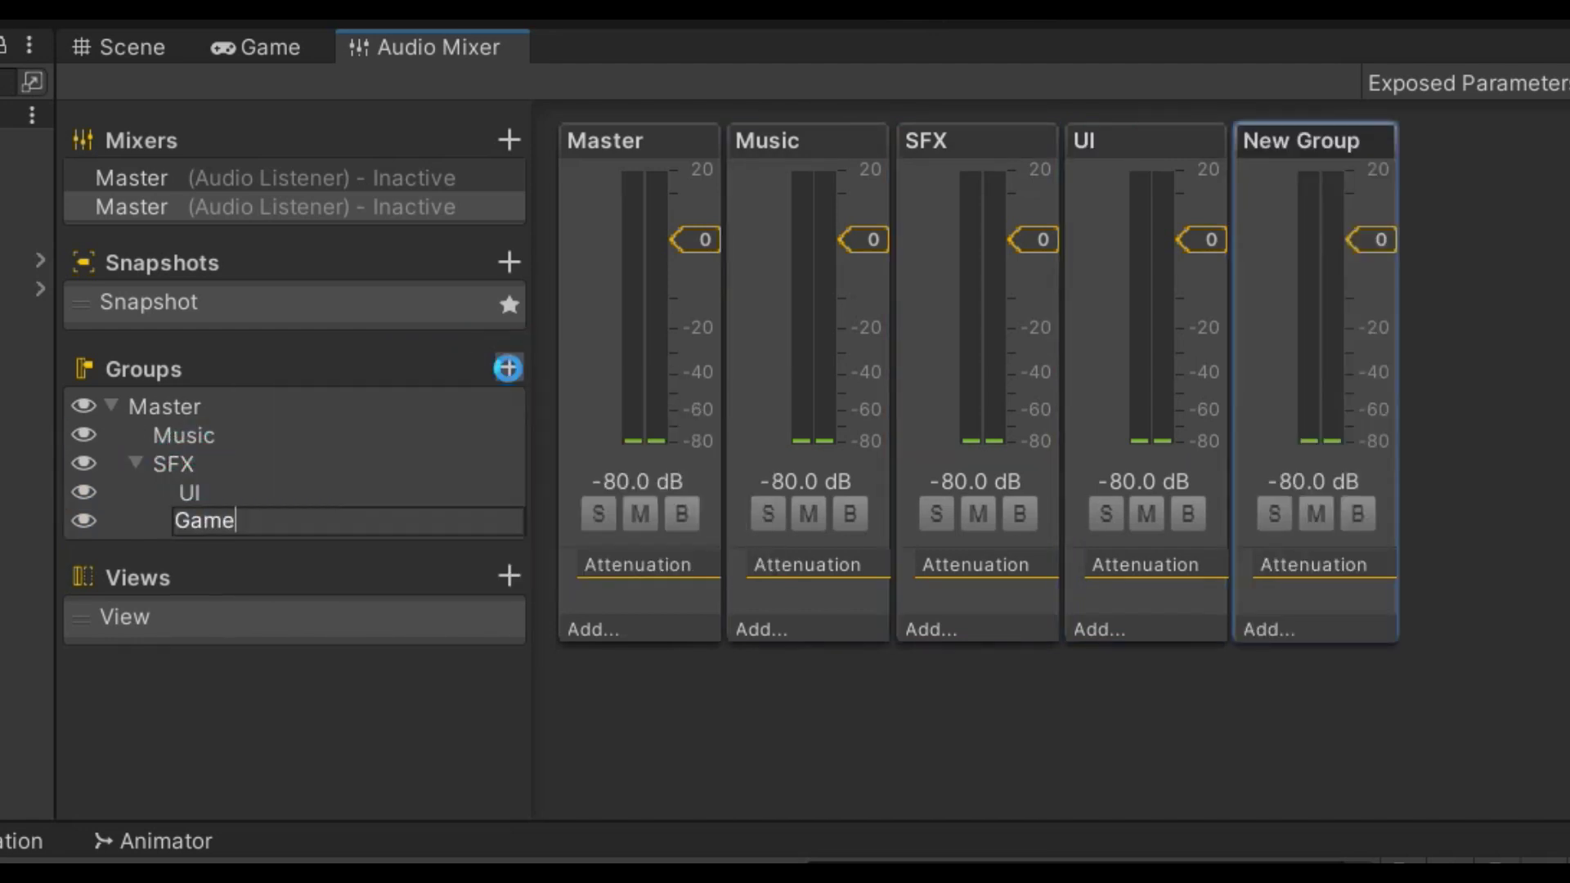
key("Return")
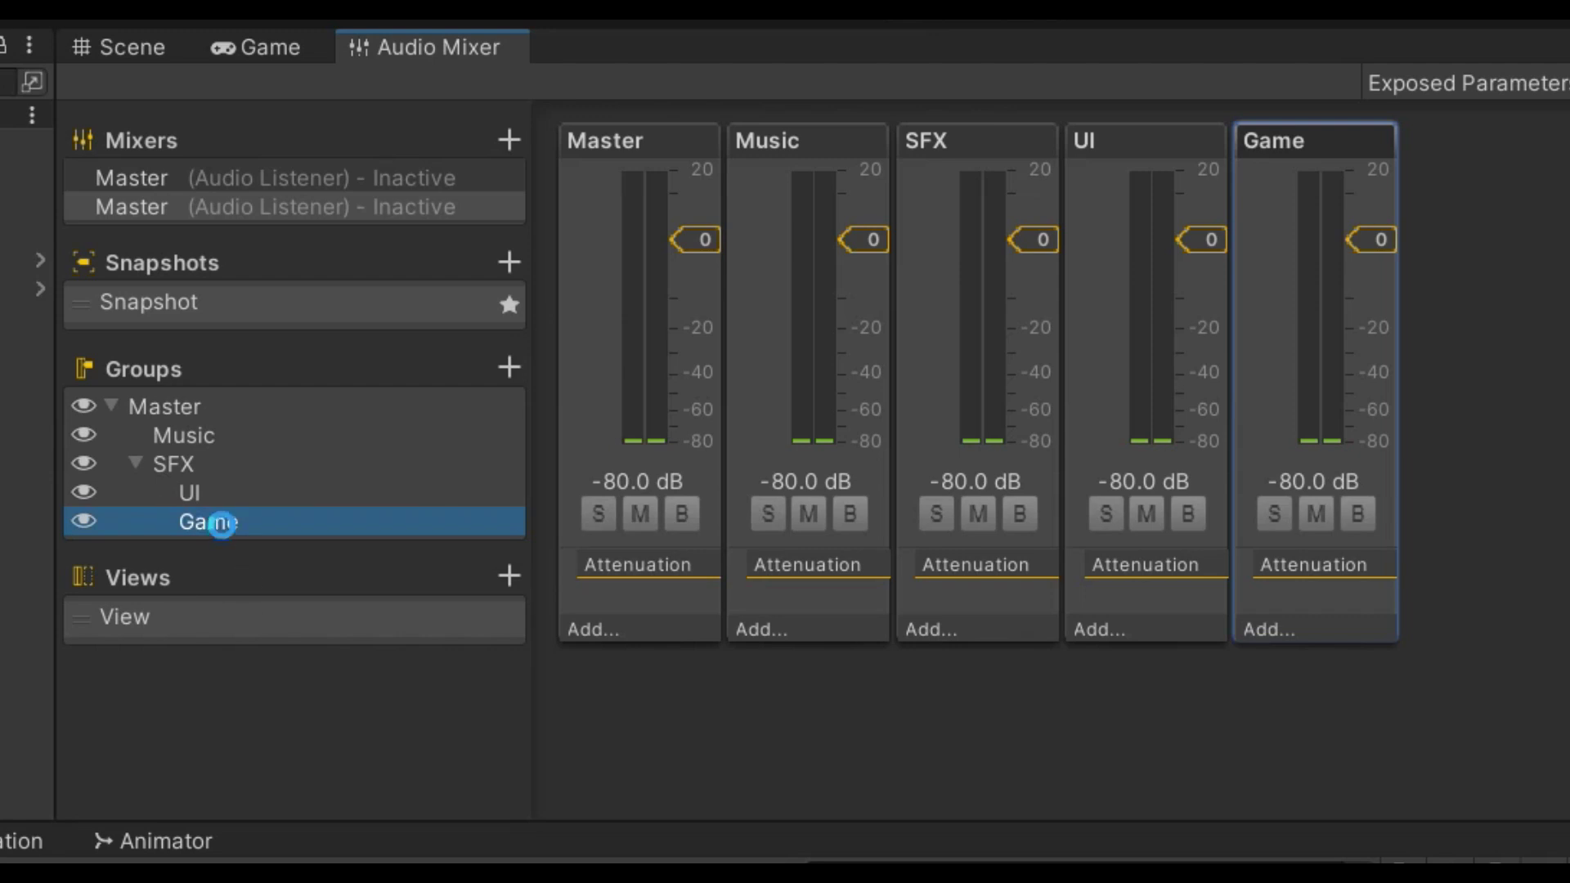
Delete the Game and UI child groups from the SFX group.
key("Delete")
left_click(209, 492)
key("Delete")
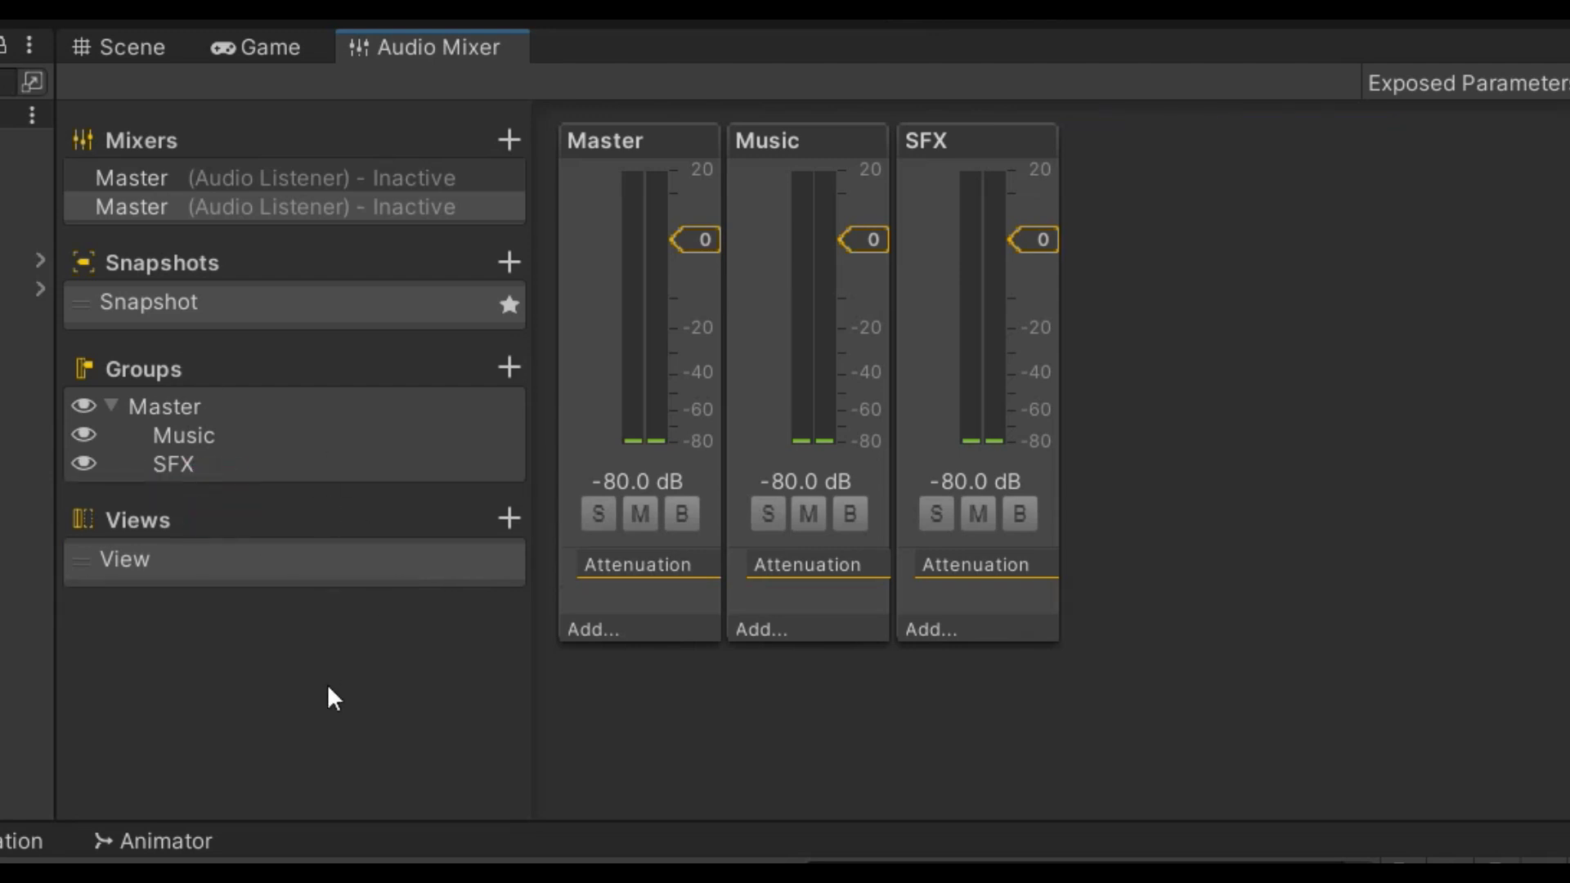
Expose the attenuation volume of the Music group and of the SFX group to script.
left_click(184, 436)
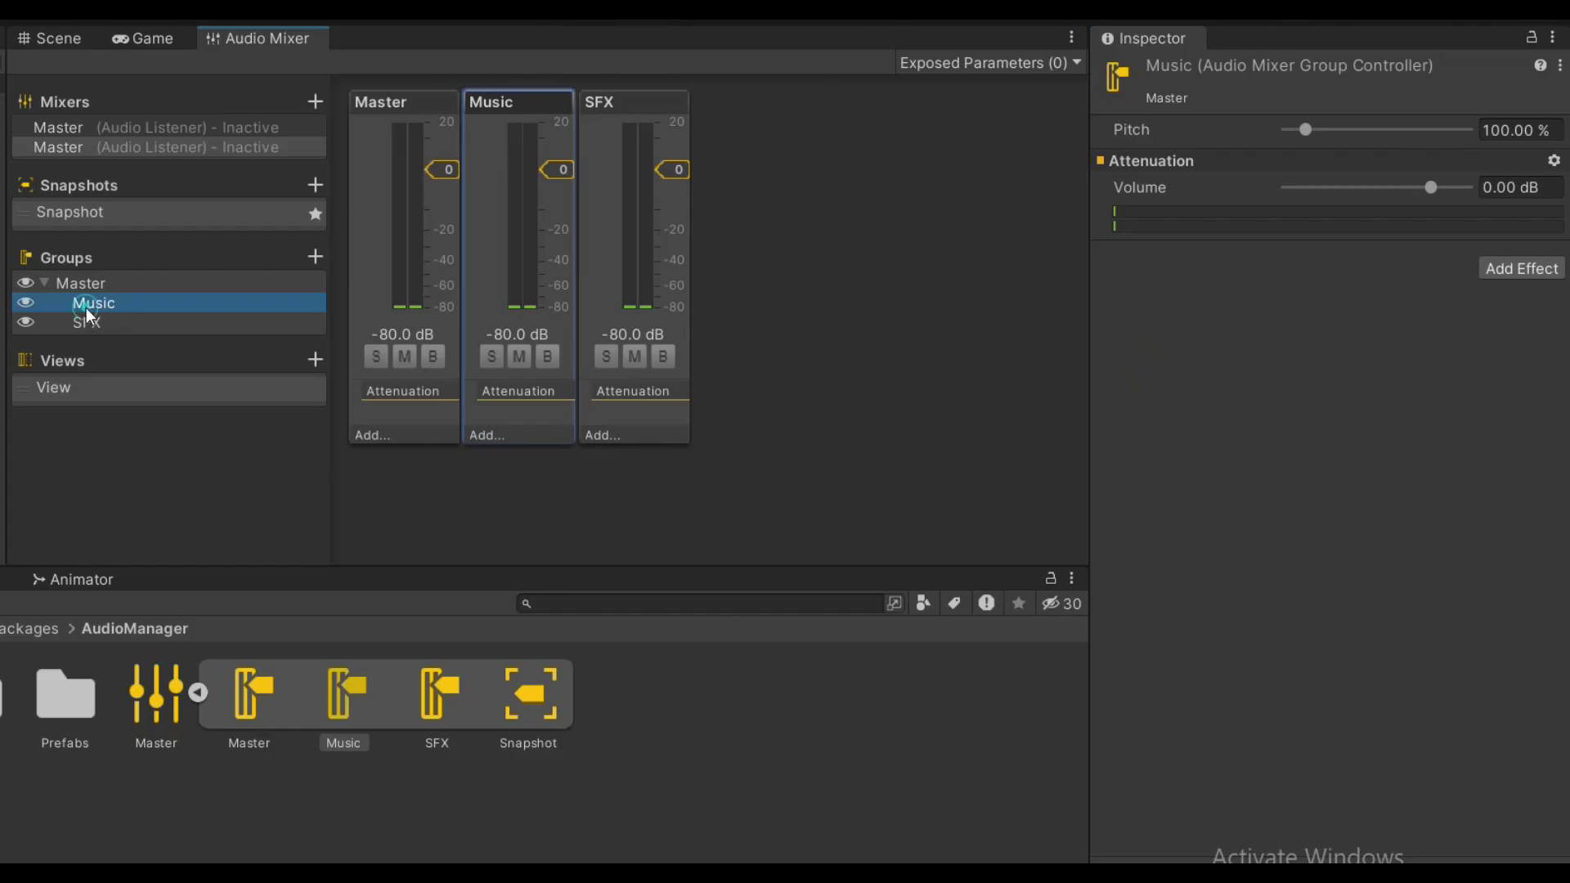
left_click(88, 313)
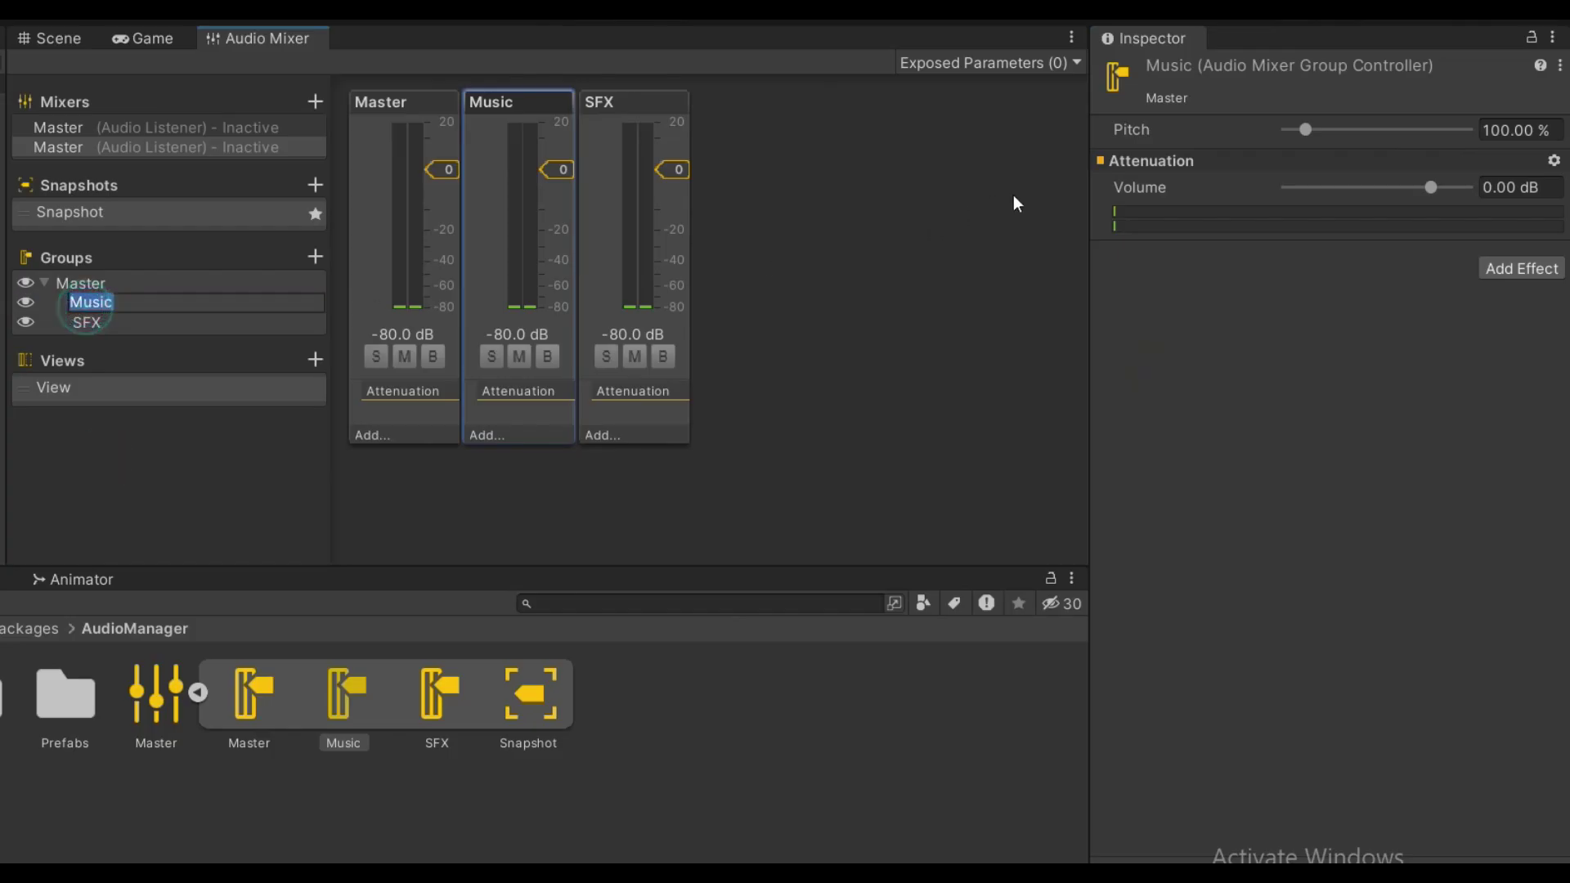
right_click(1146, 189)
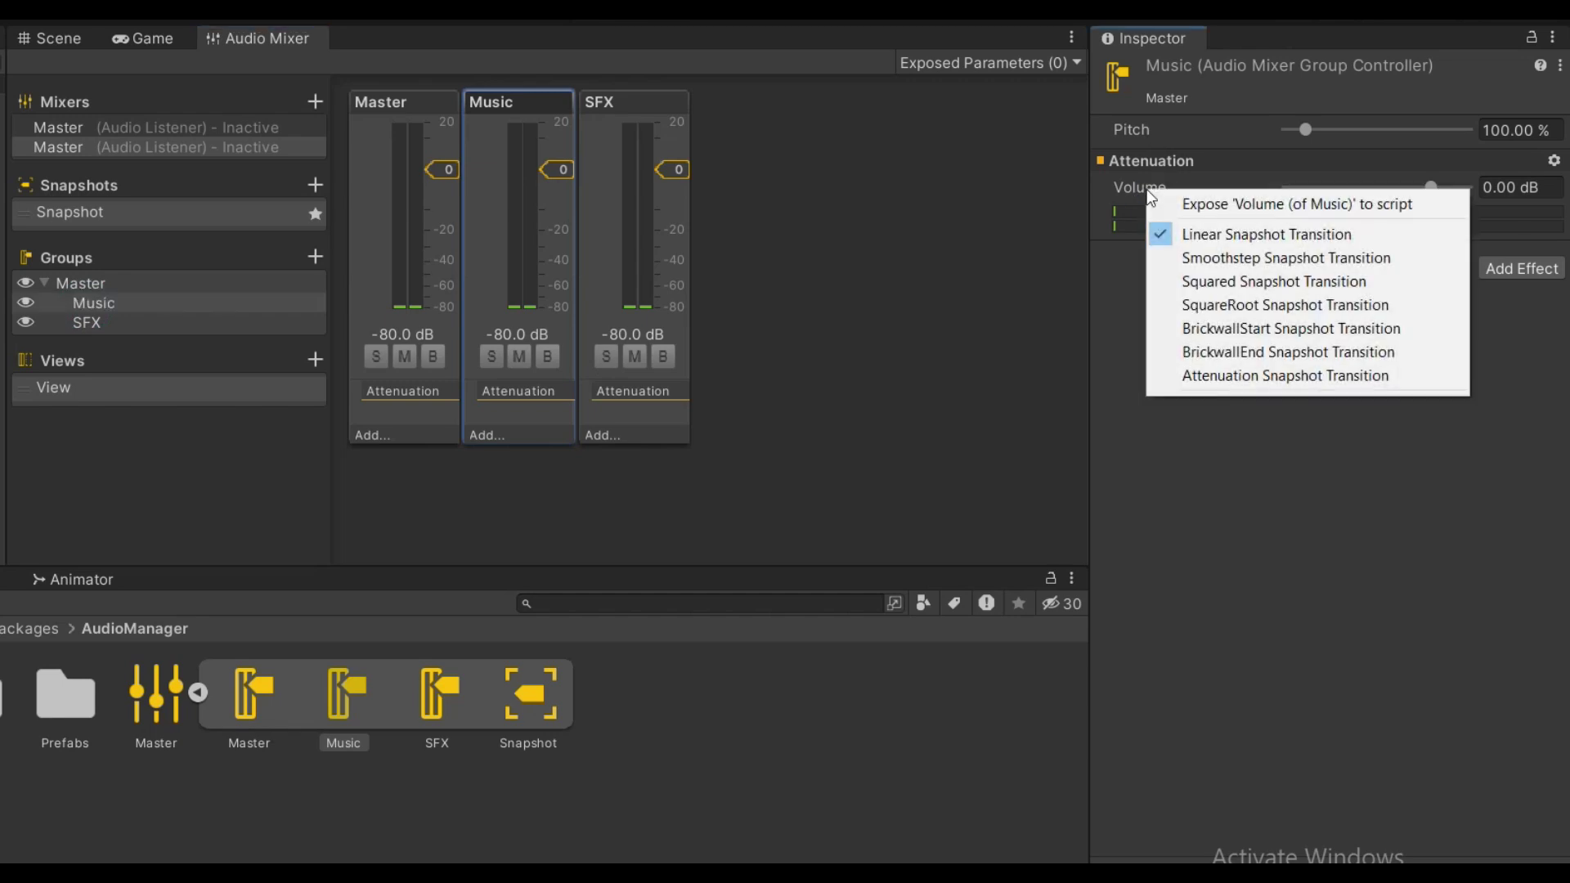
left_click(1208, 199)
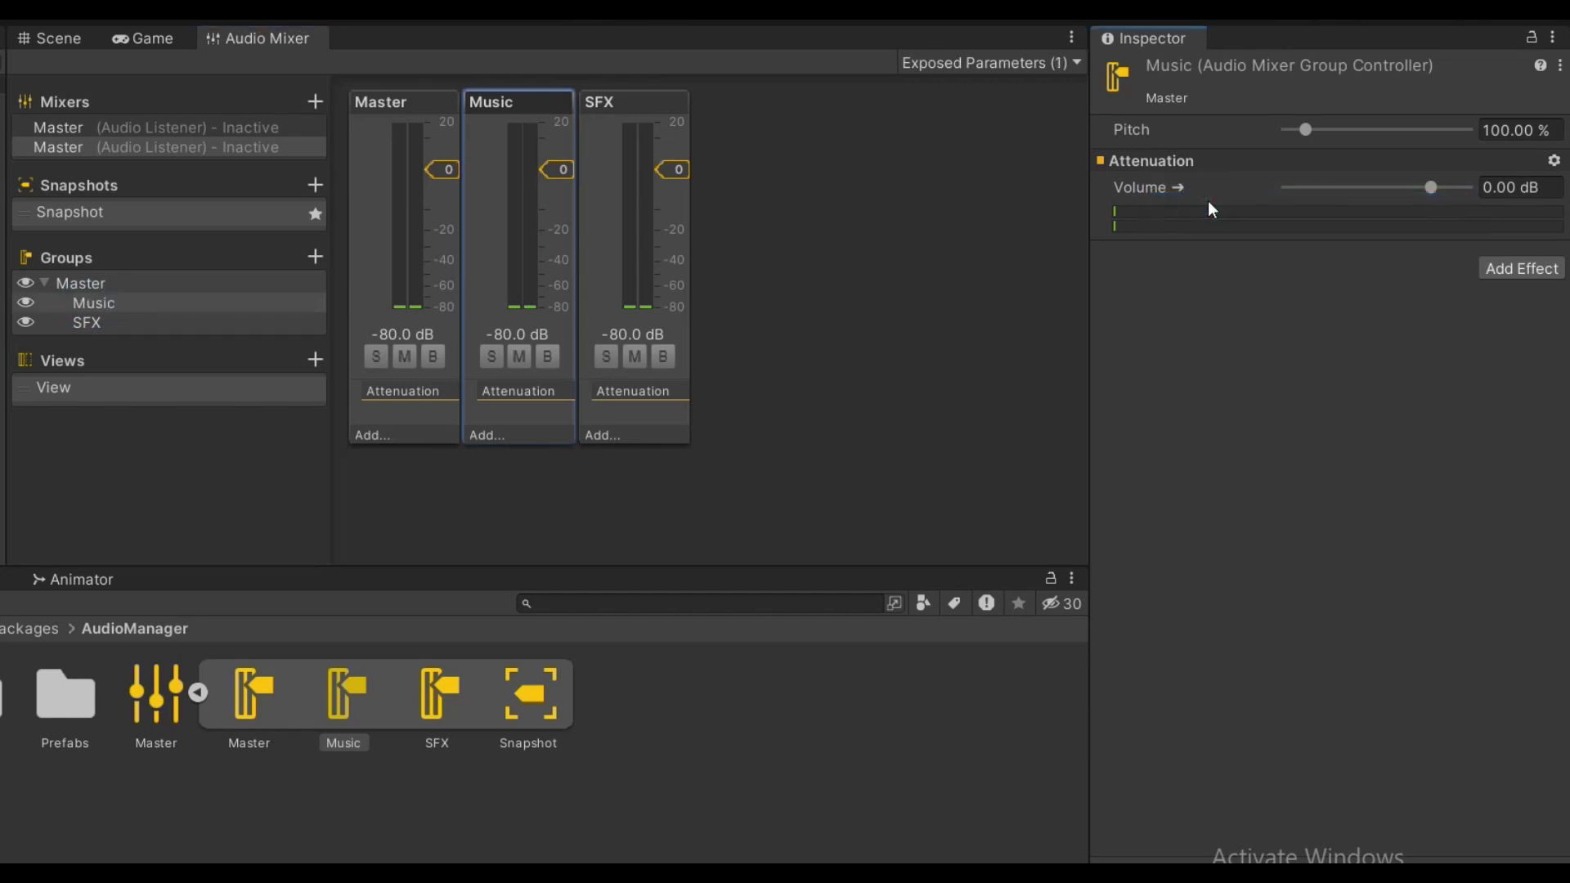
left_click(149, 321)
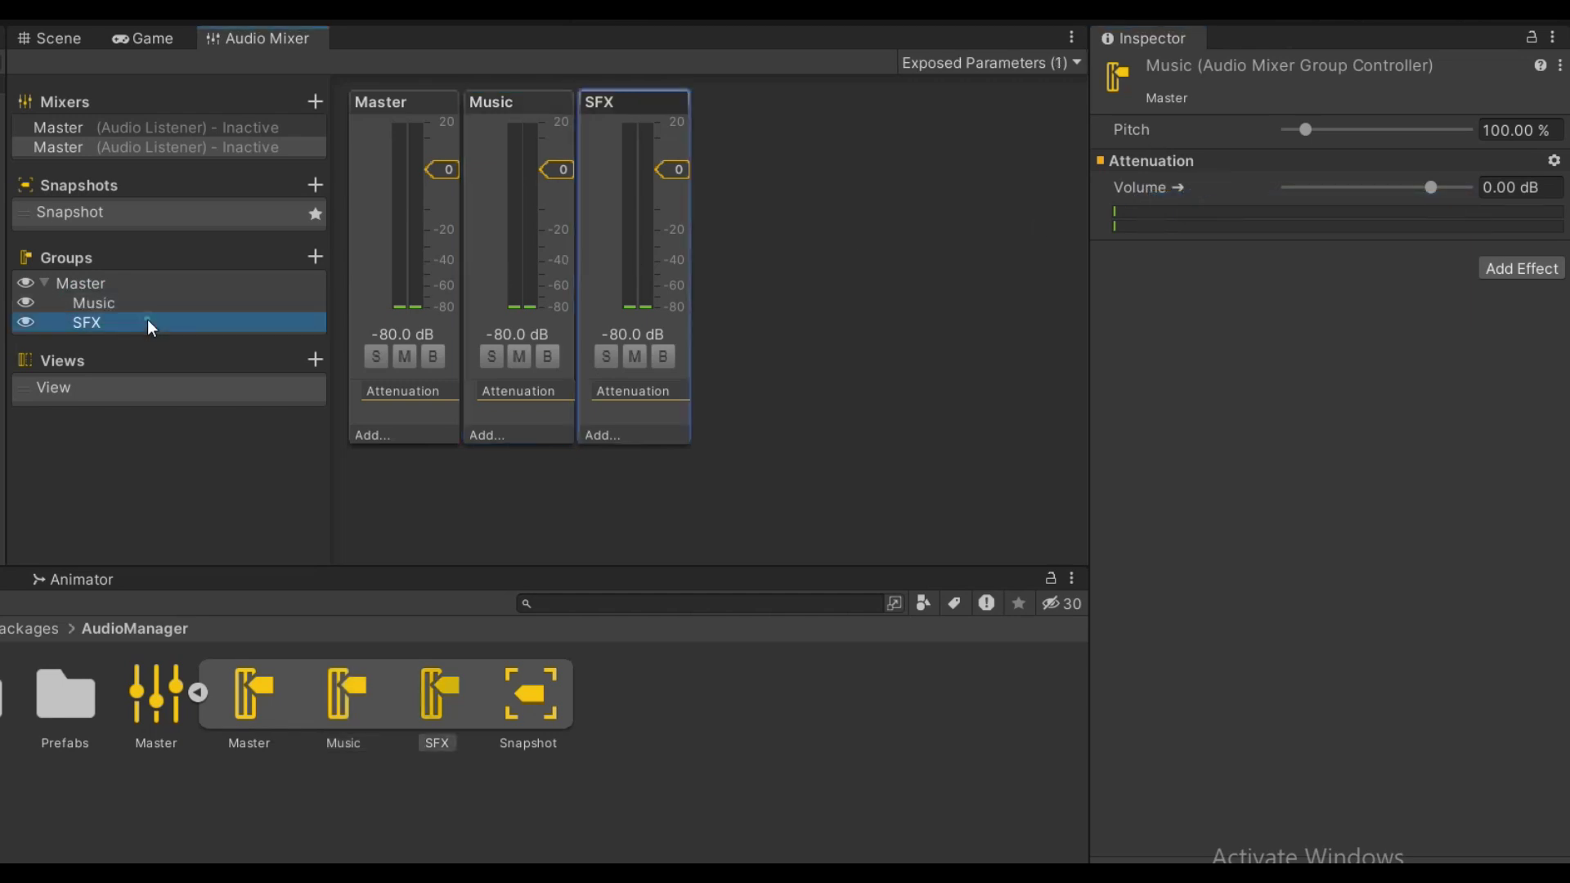
right_click(1146, 189)
left_click(1231, 215)
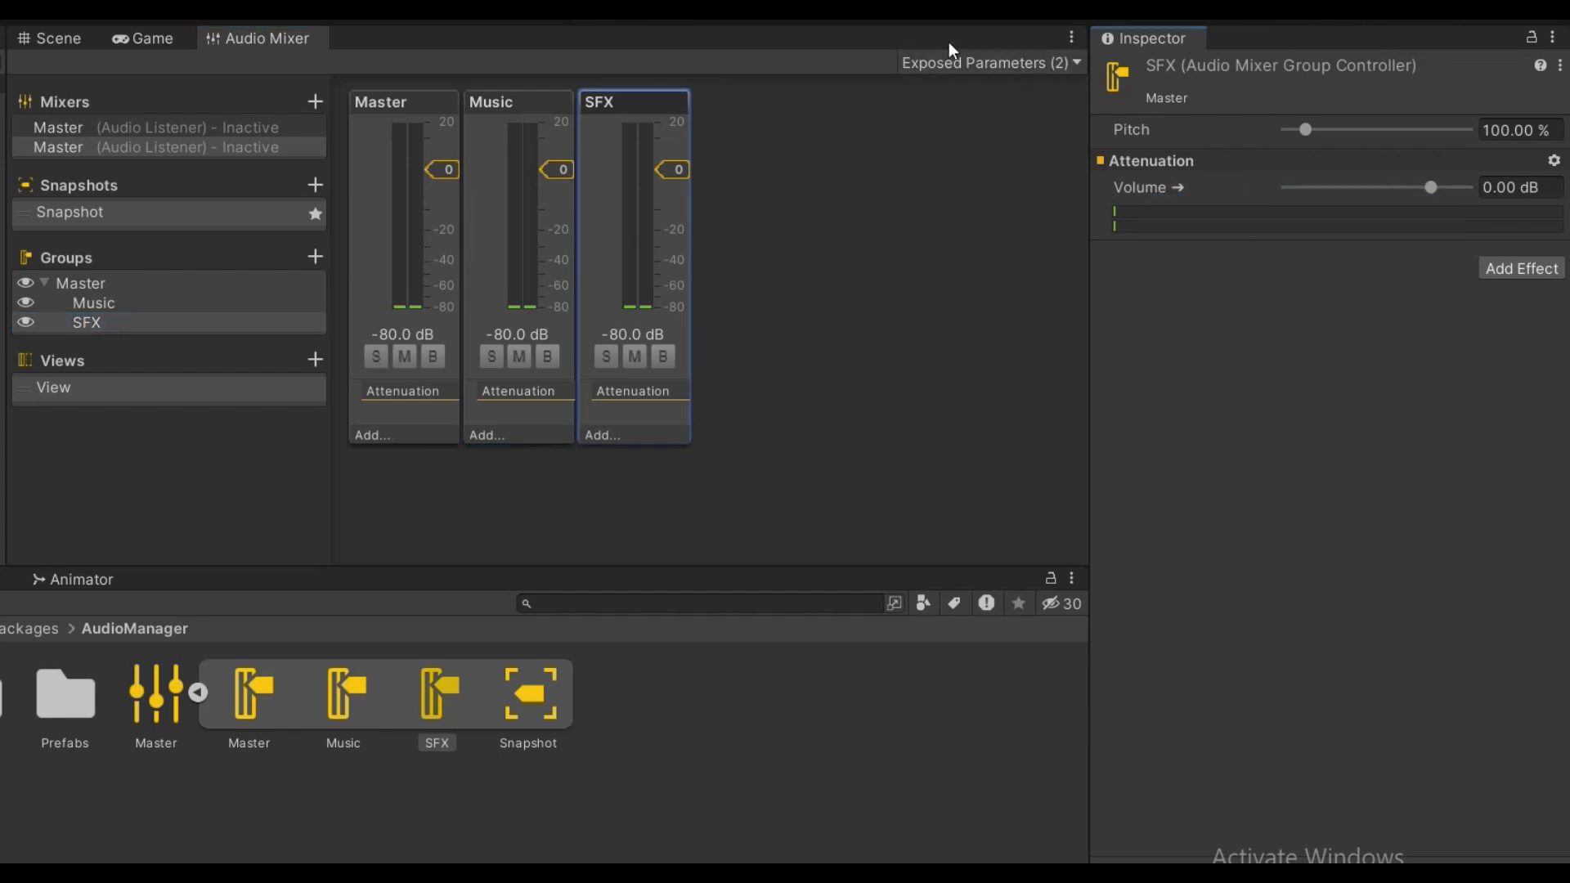
Rename the exposed volume parameters to MusicVolume for the Music group and SFXVolume for the SFX group.
left_click(1052, 64)
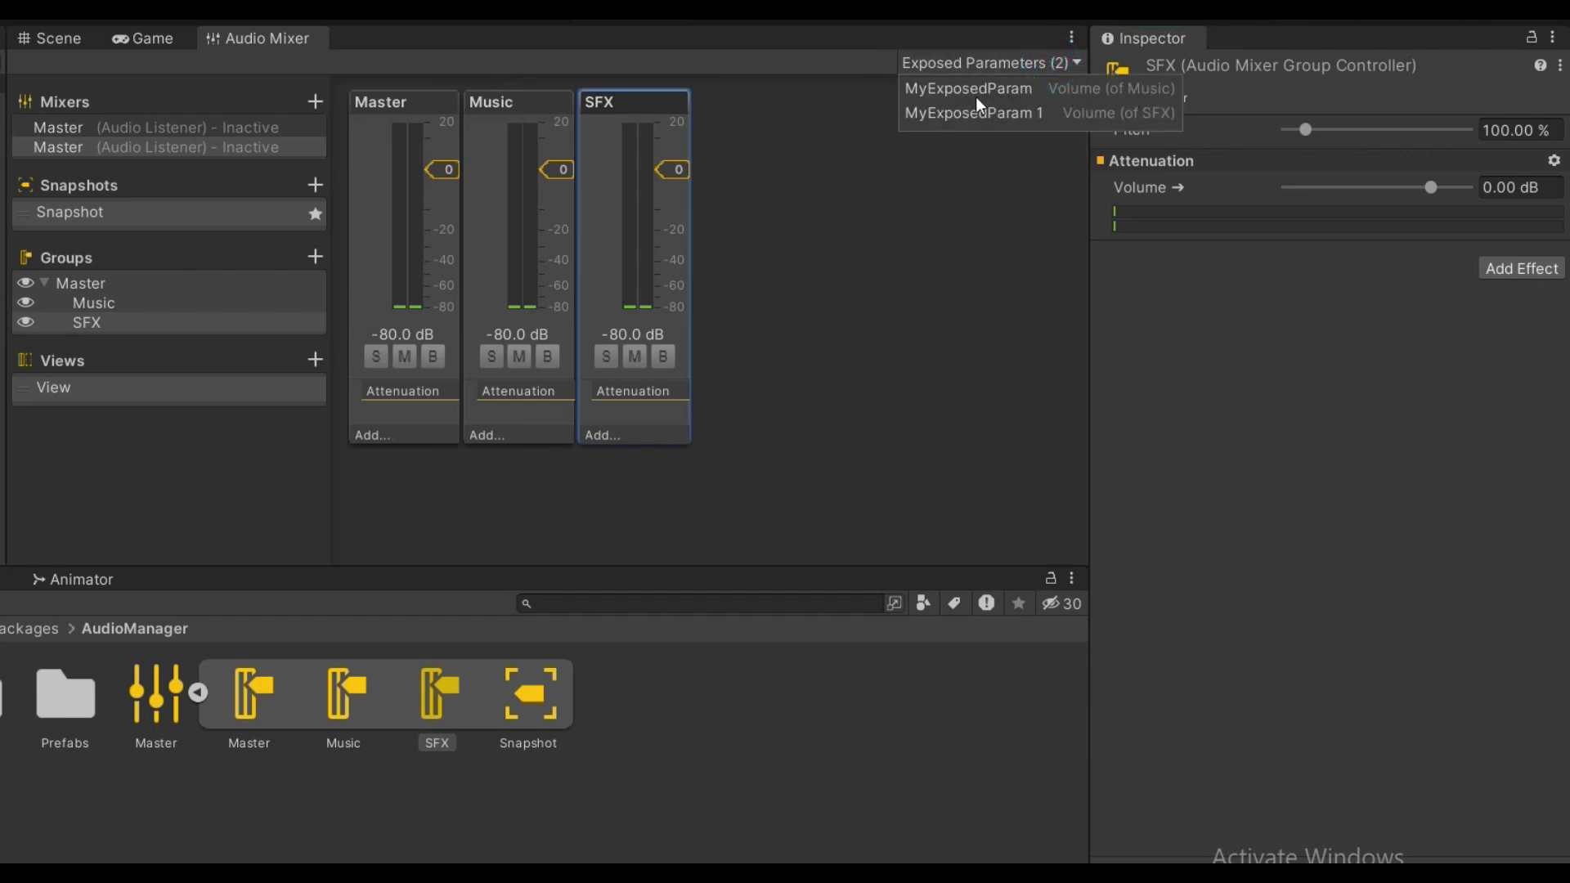
double_click(955, 89)
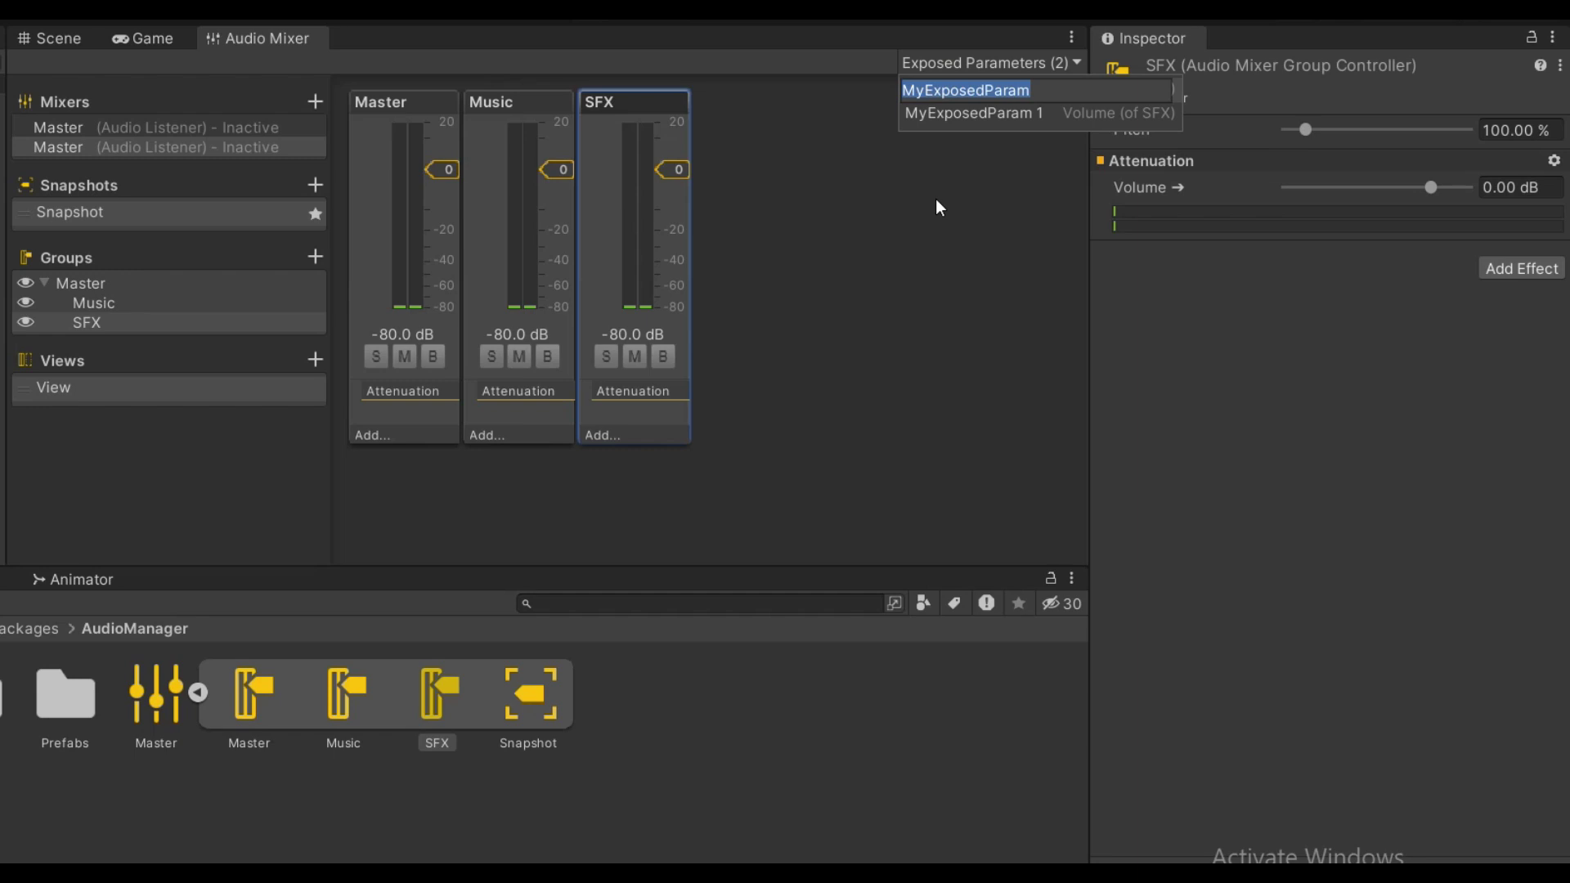
type("MusicVolume")
key("Return")
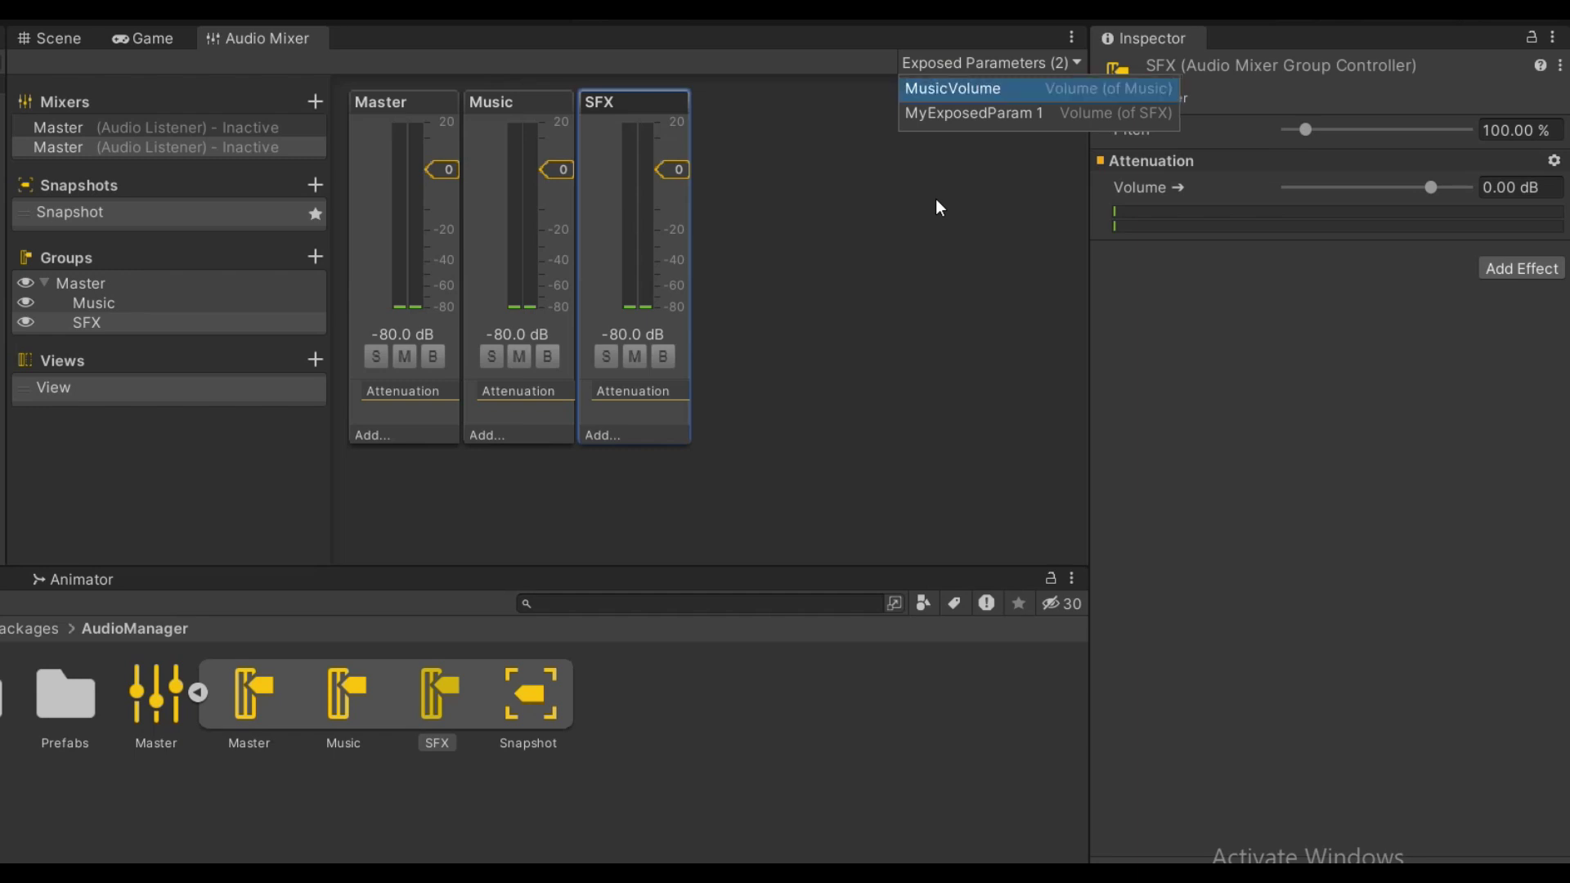
double_click(937, 113)
type("SFXVol")
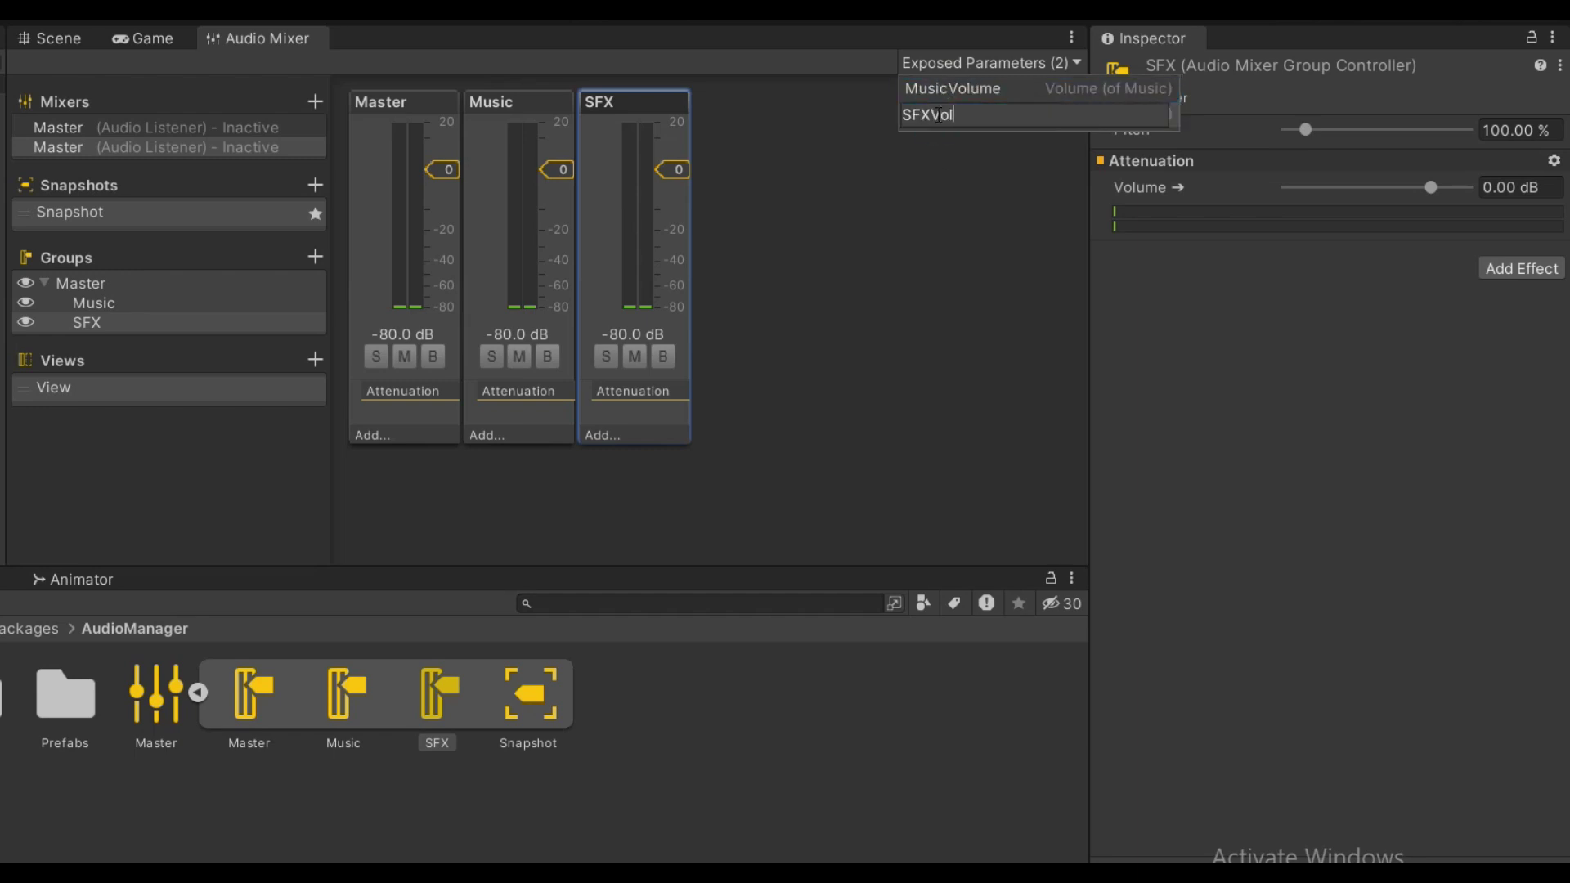
type("ume")
key("Return")
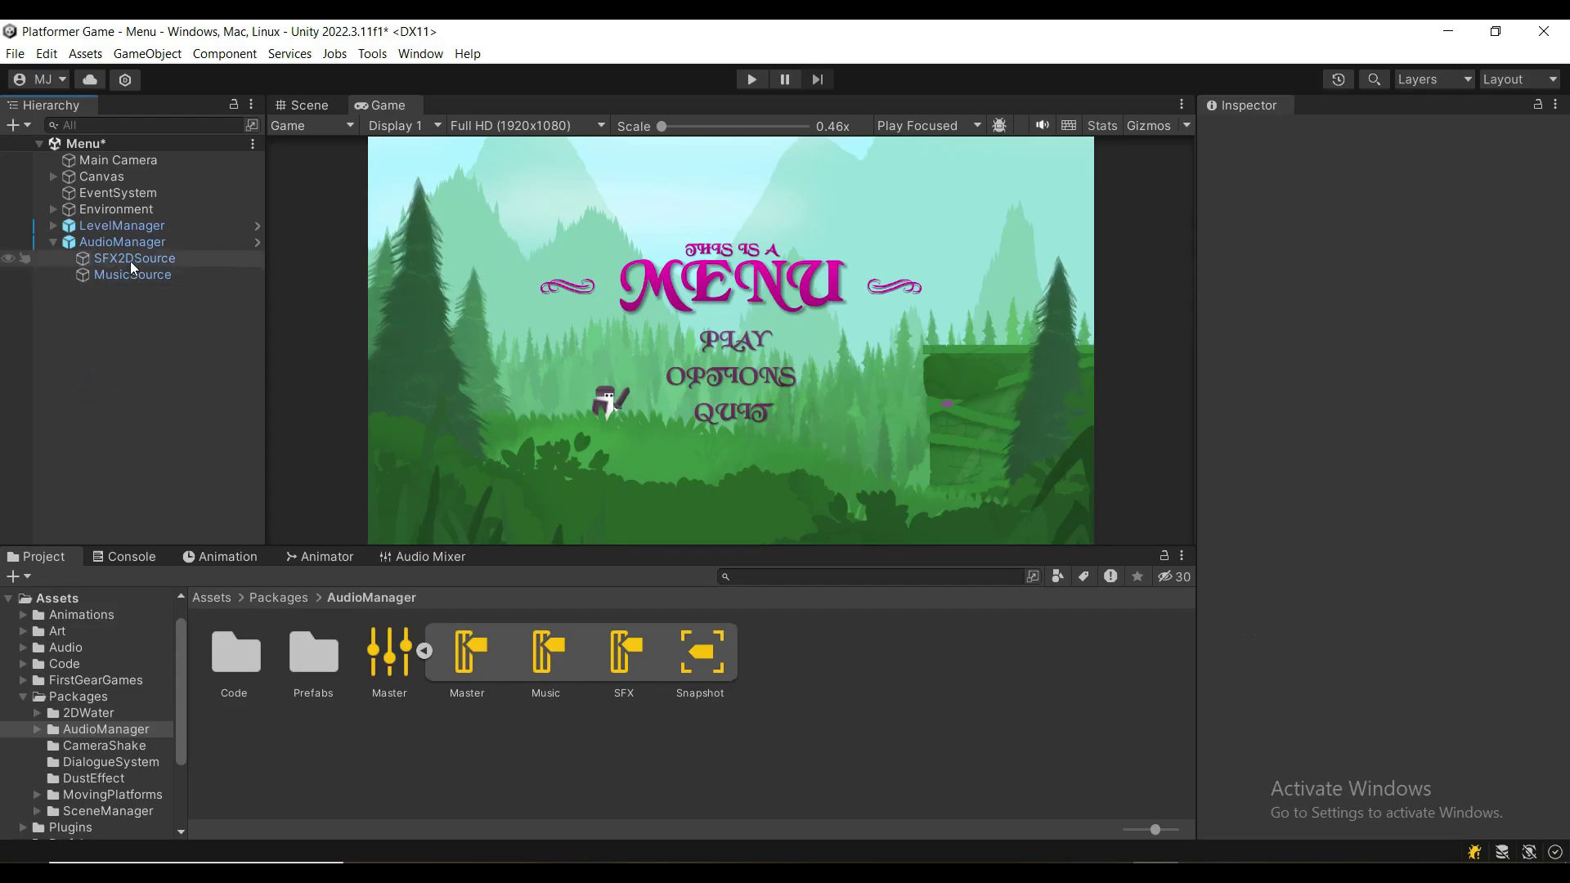
Set the audio output of SFX2DSource to the SFX mixer group and of MusicSource to the Music mixer group.
left_click(135, 257)
left_click_drag(624, 654, 1420, 340)
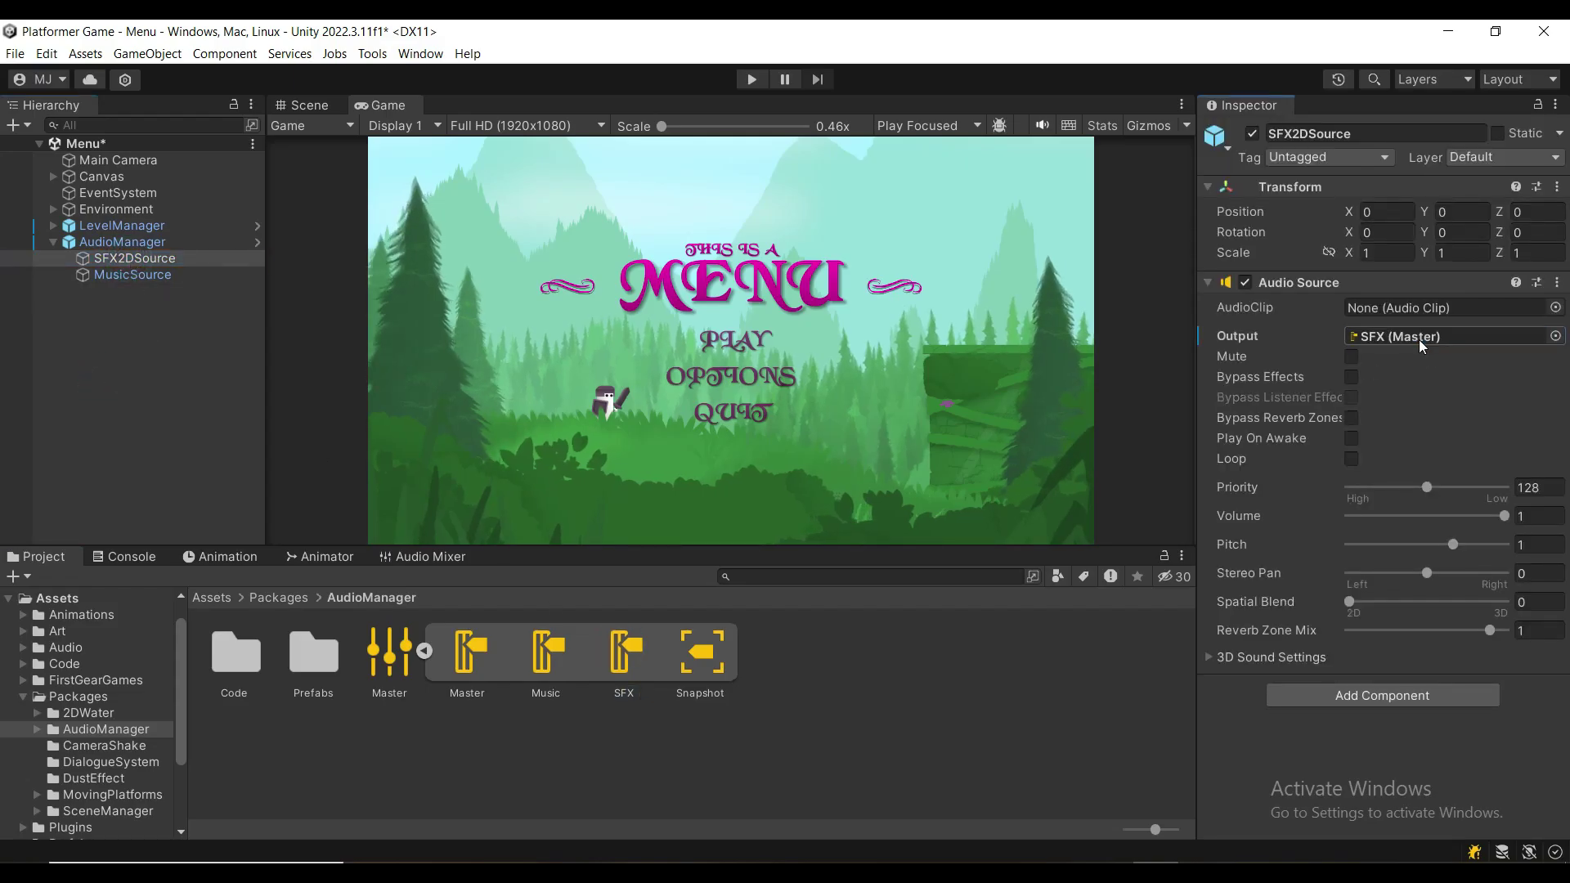
left_click(133, 274)
left_click_drag(545, 655, 1412, 340)
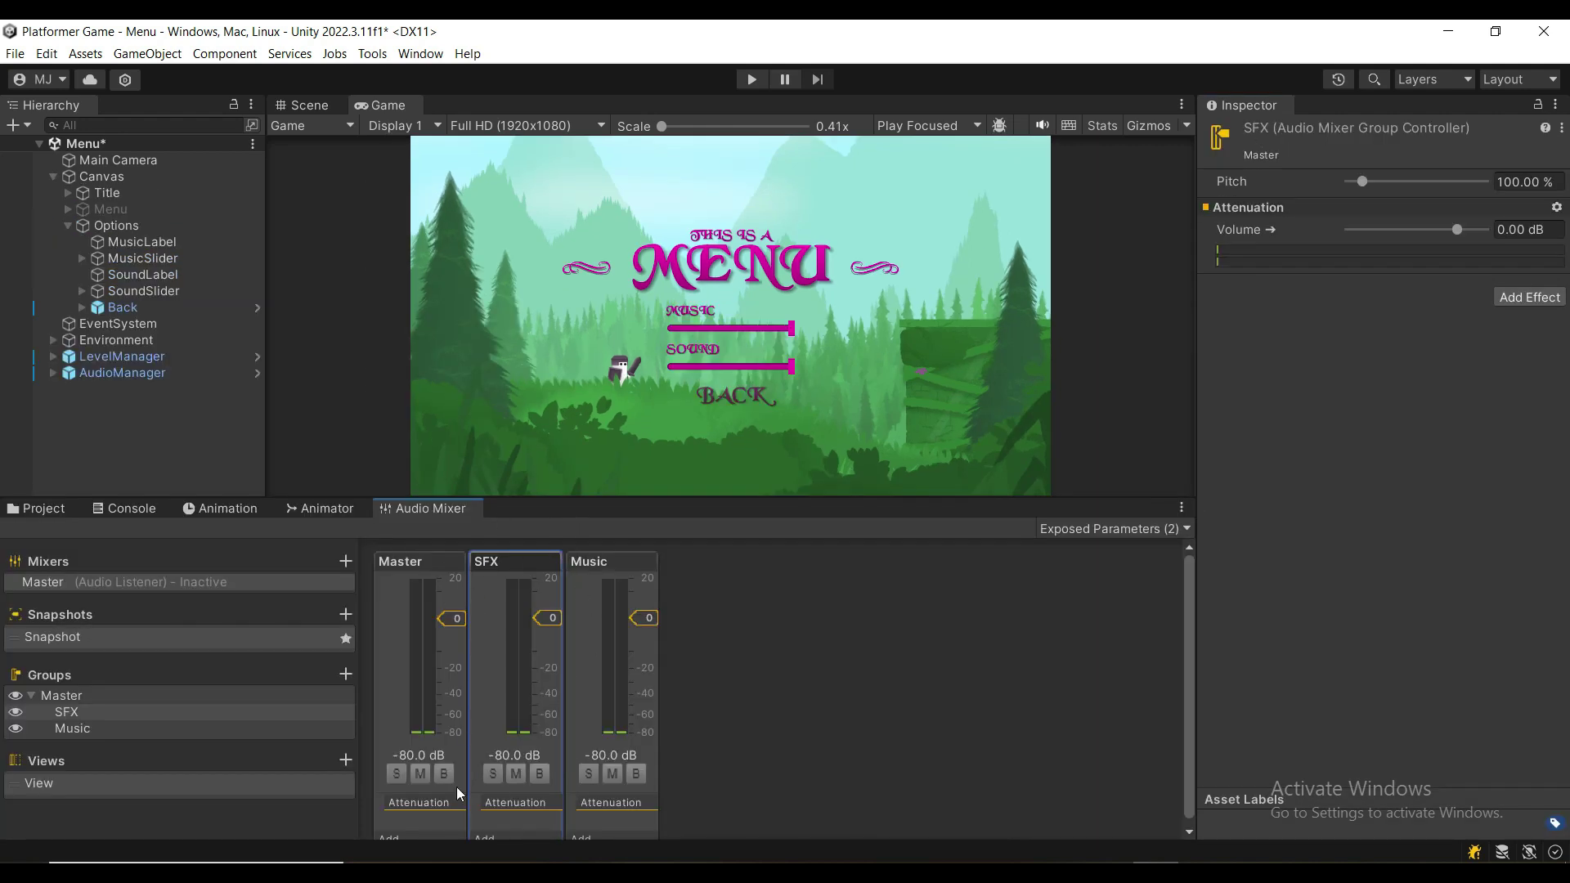
Examine the SFX group's fader range and the minimum and maximum values of the options menu's SoundSlider.
left_click_drag(557, 618, 598, 621)
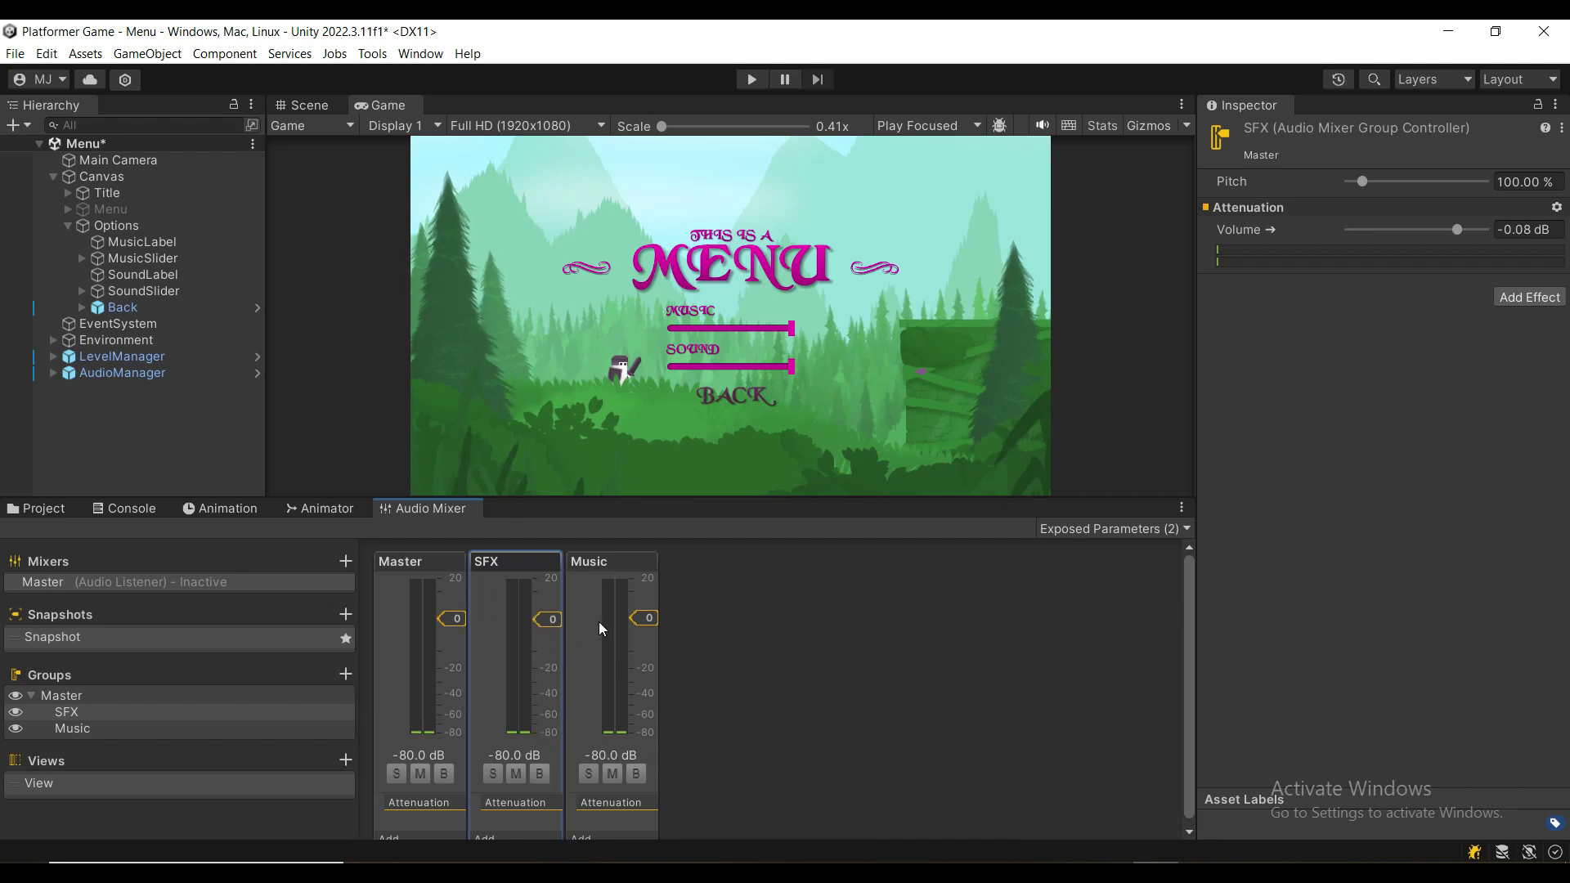
left_click(135, 259)
left_click(131, 294)
scroll(1273, 512, "down", 5)
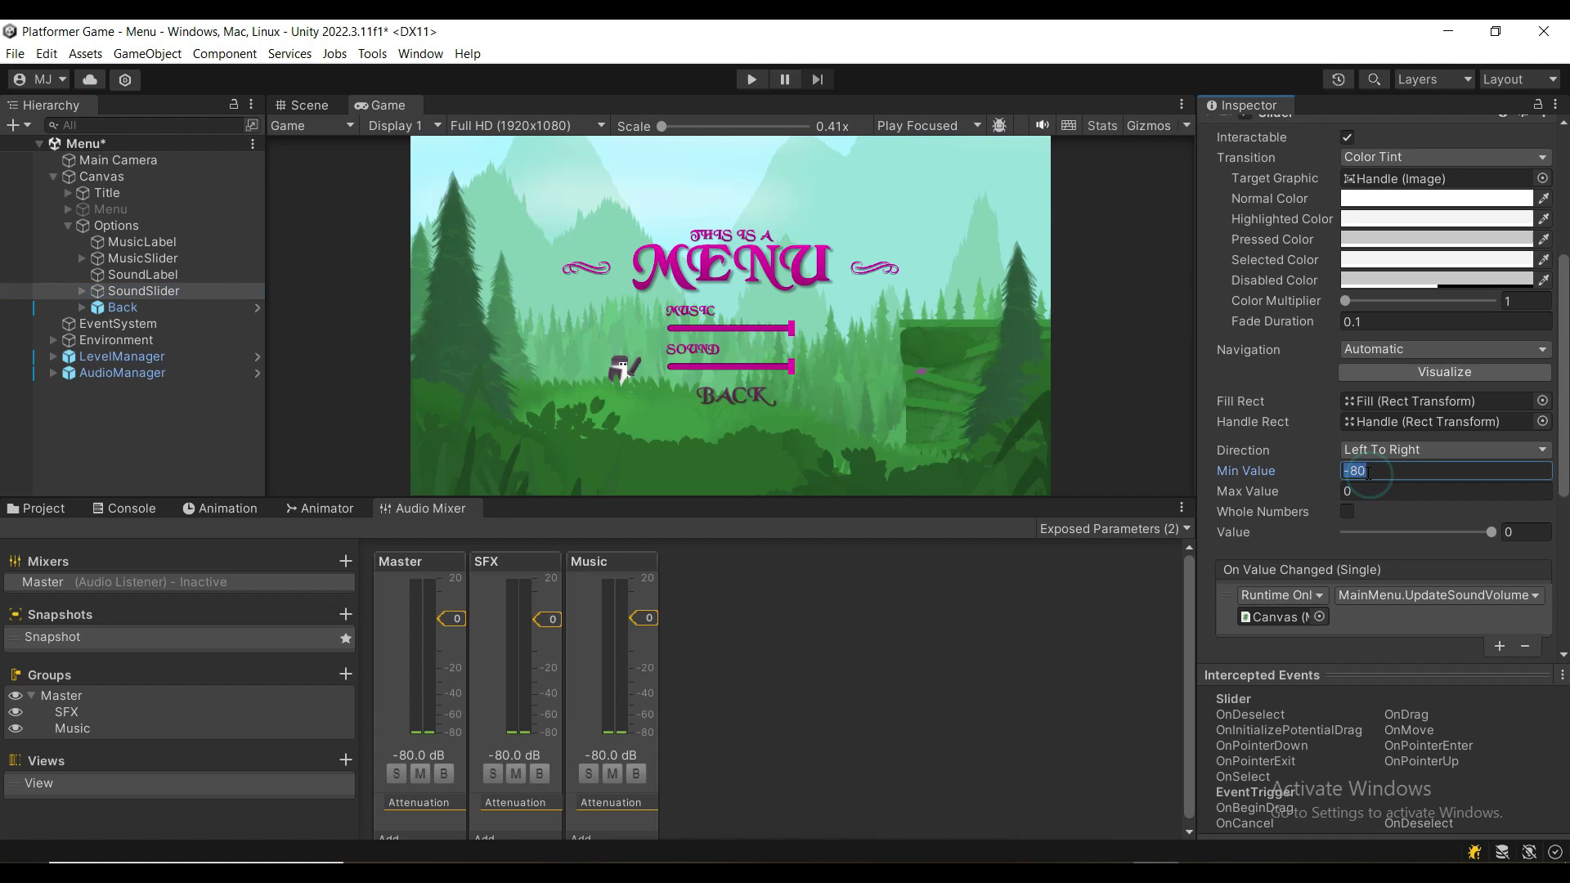
left_click(1375, 491)
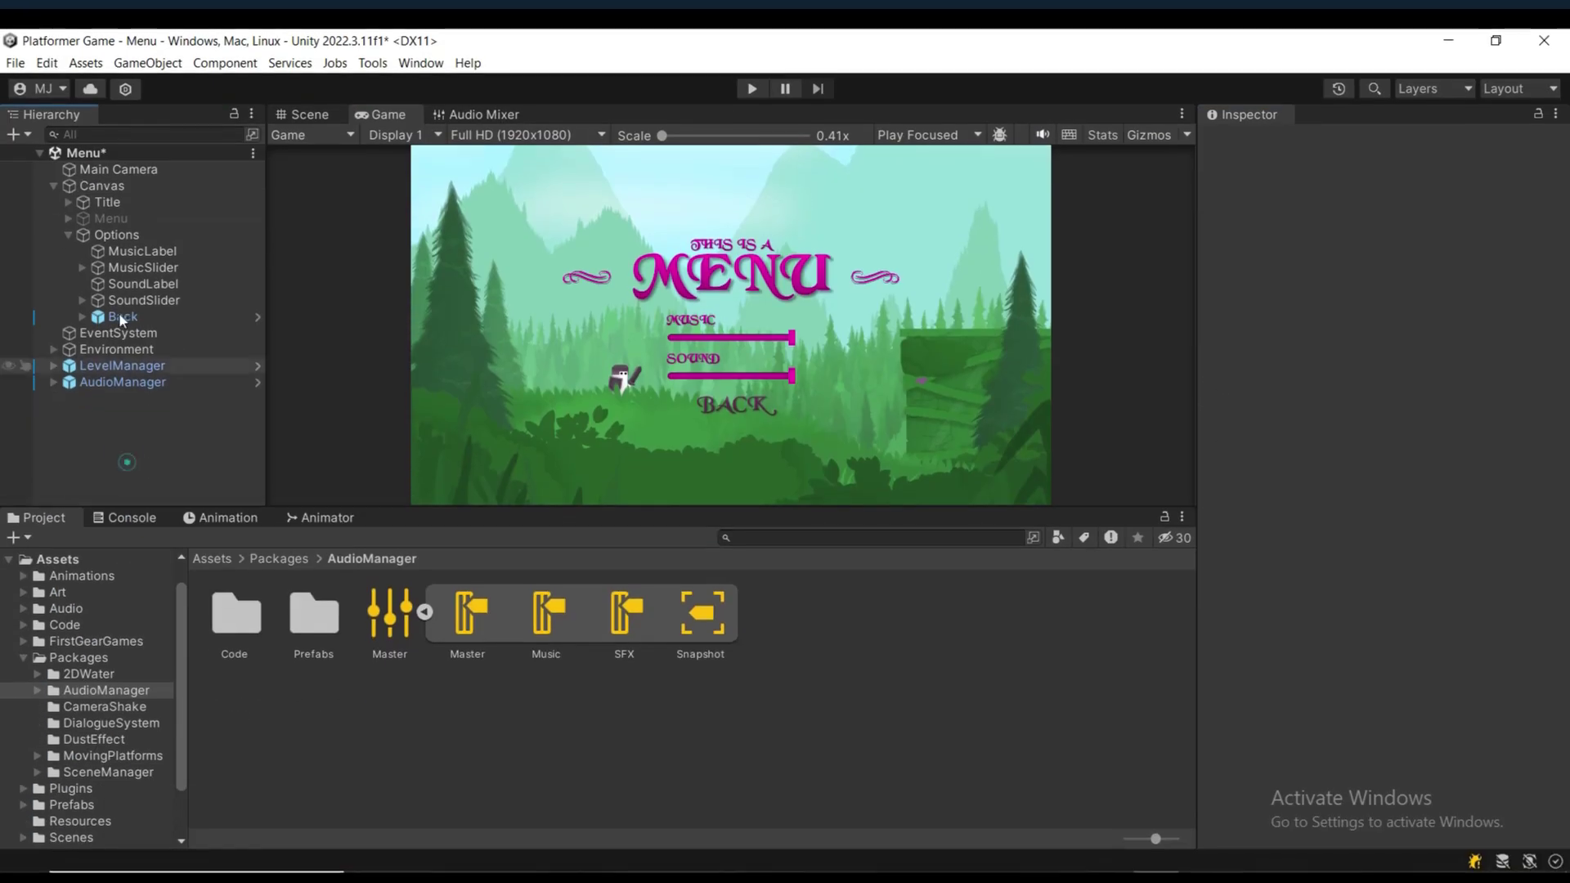
Add an On Value Changed event to MusicSlider that calls the Canvas's dynamic MainMenu.UpdateMusicVolume function.
left_click(102, 186)
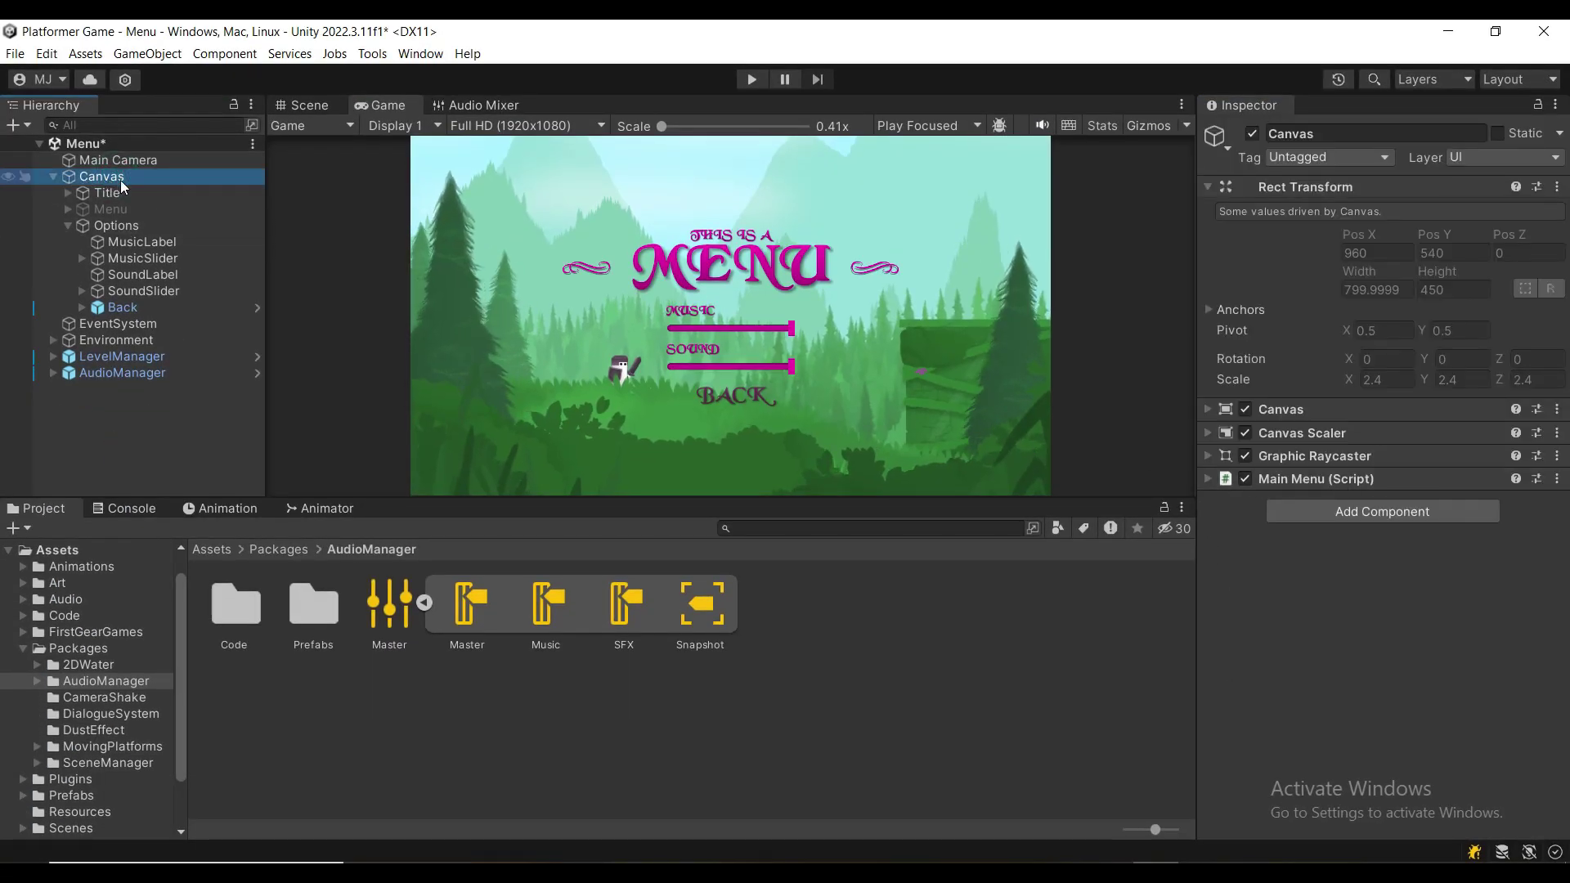
left_click(125, 260)
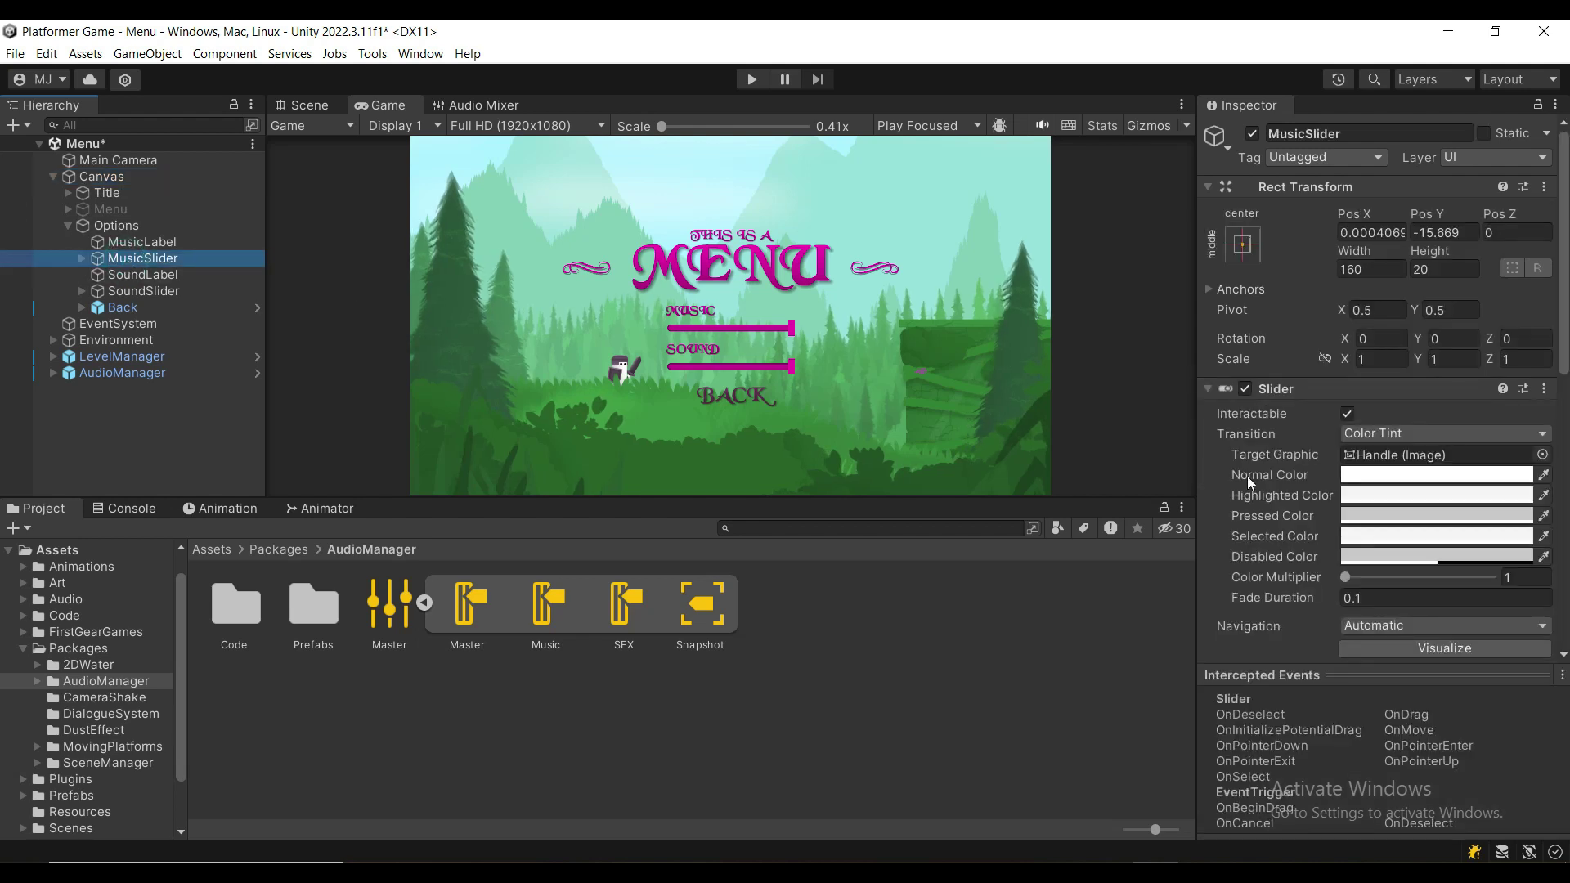
scroll(1303, 560, "down", 10)
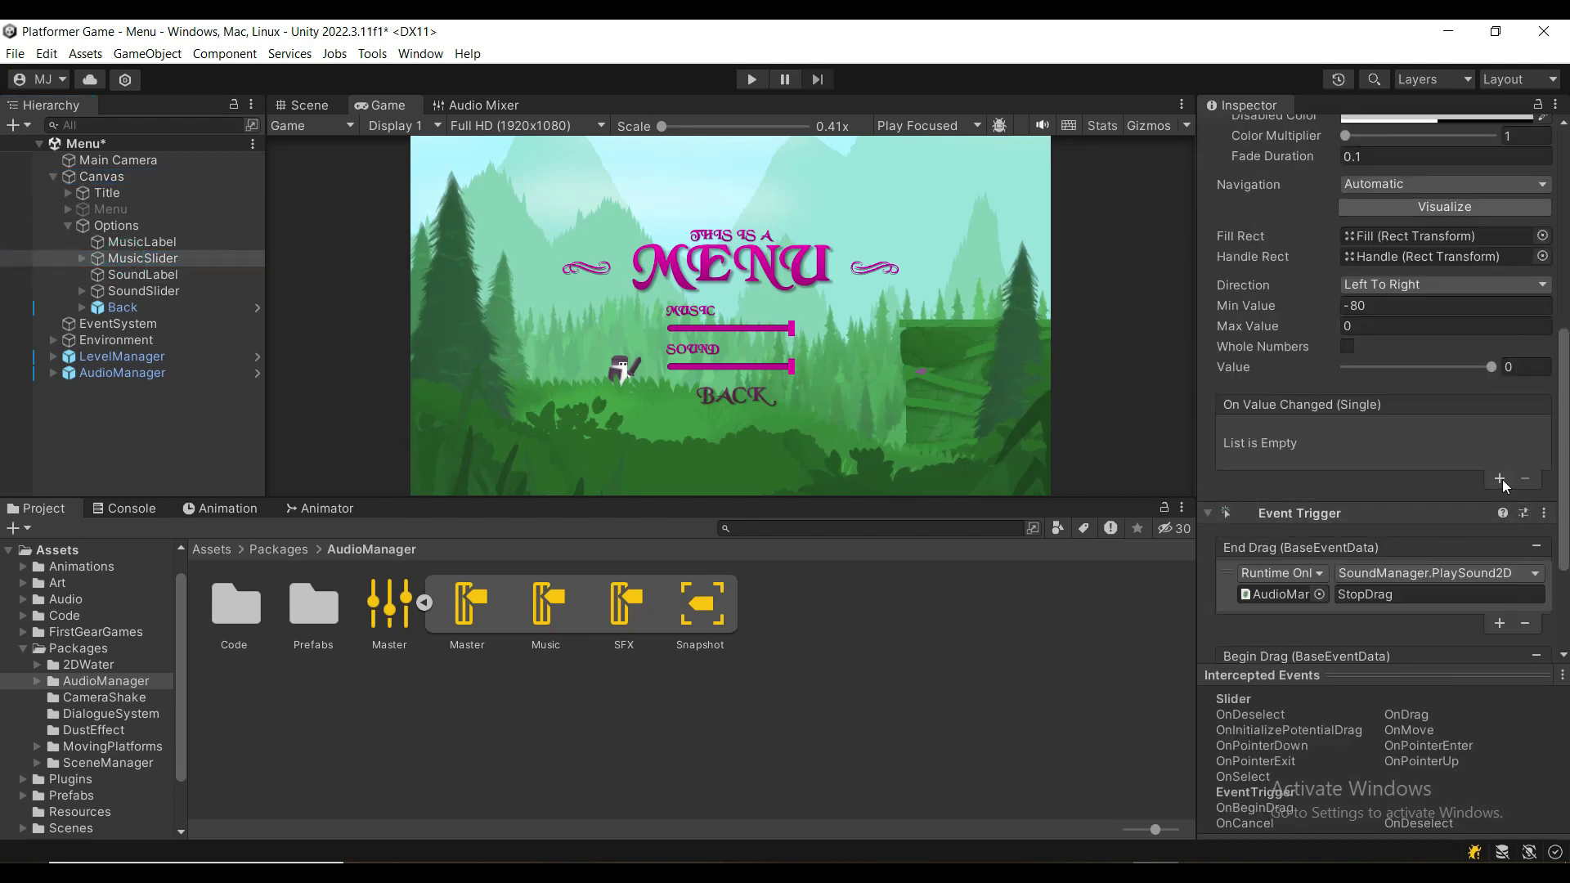
left_click(1503, 479)
left_click_drag(101, 175, 1281, 451)
left_click(1389, 430)
mouse_move(1408, 577)
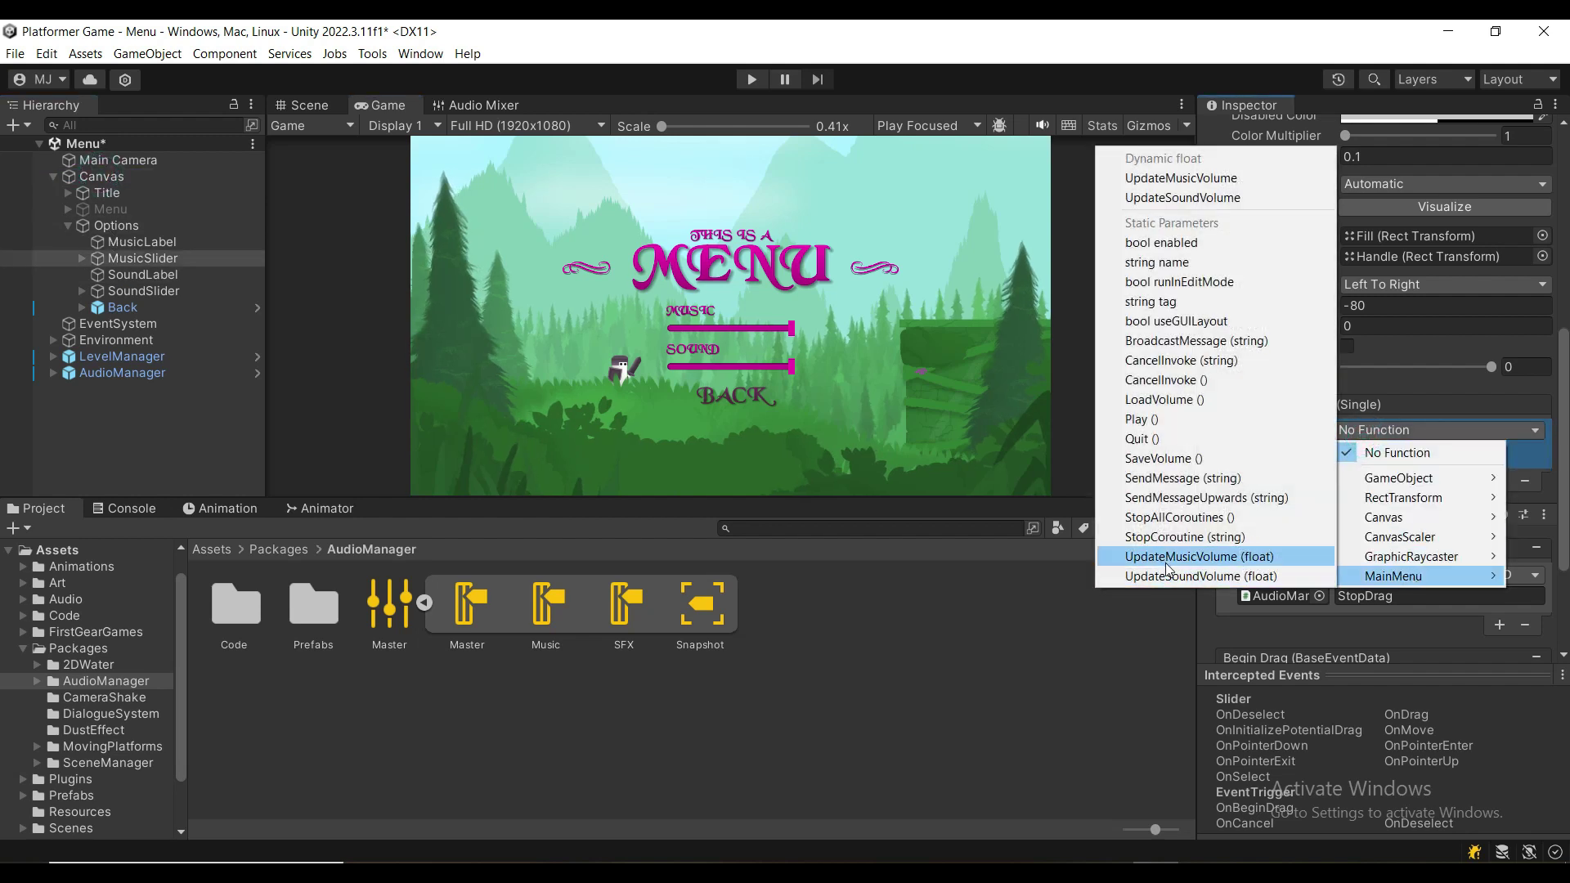
left_click(1169, 178)
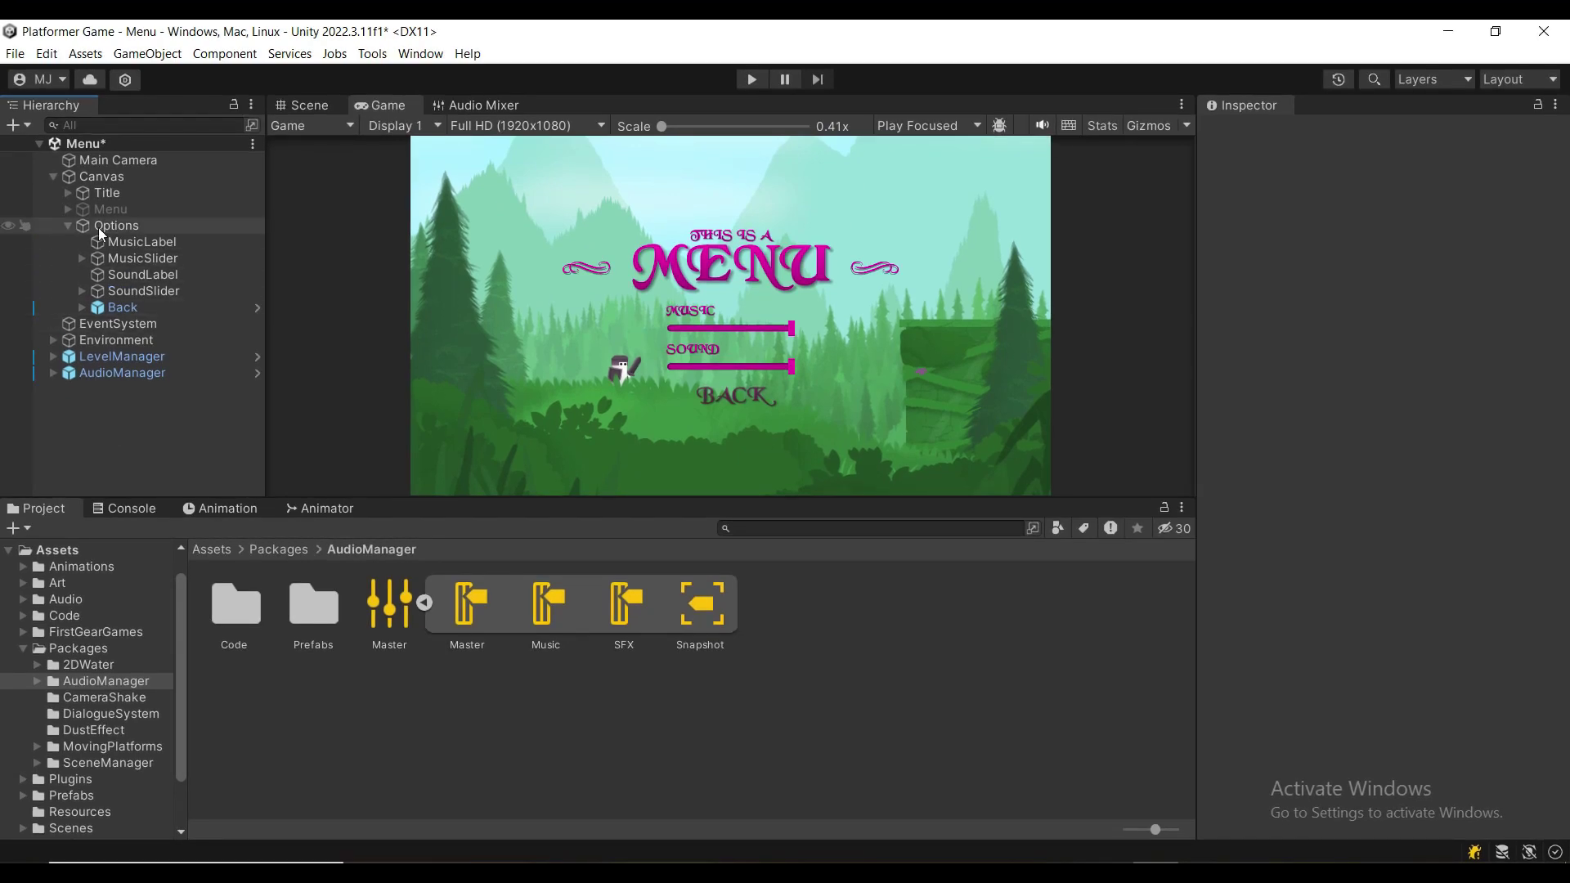
Add an On Click event to the Back button that calls MainMenu.SaveVolume on the Canvas.
left_click(113, 306)
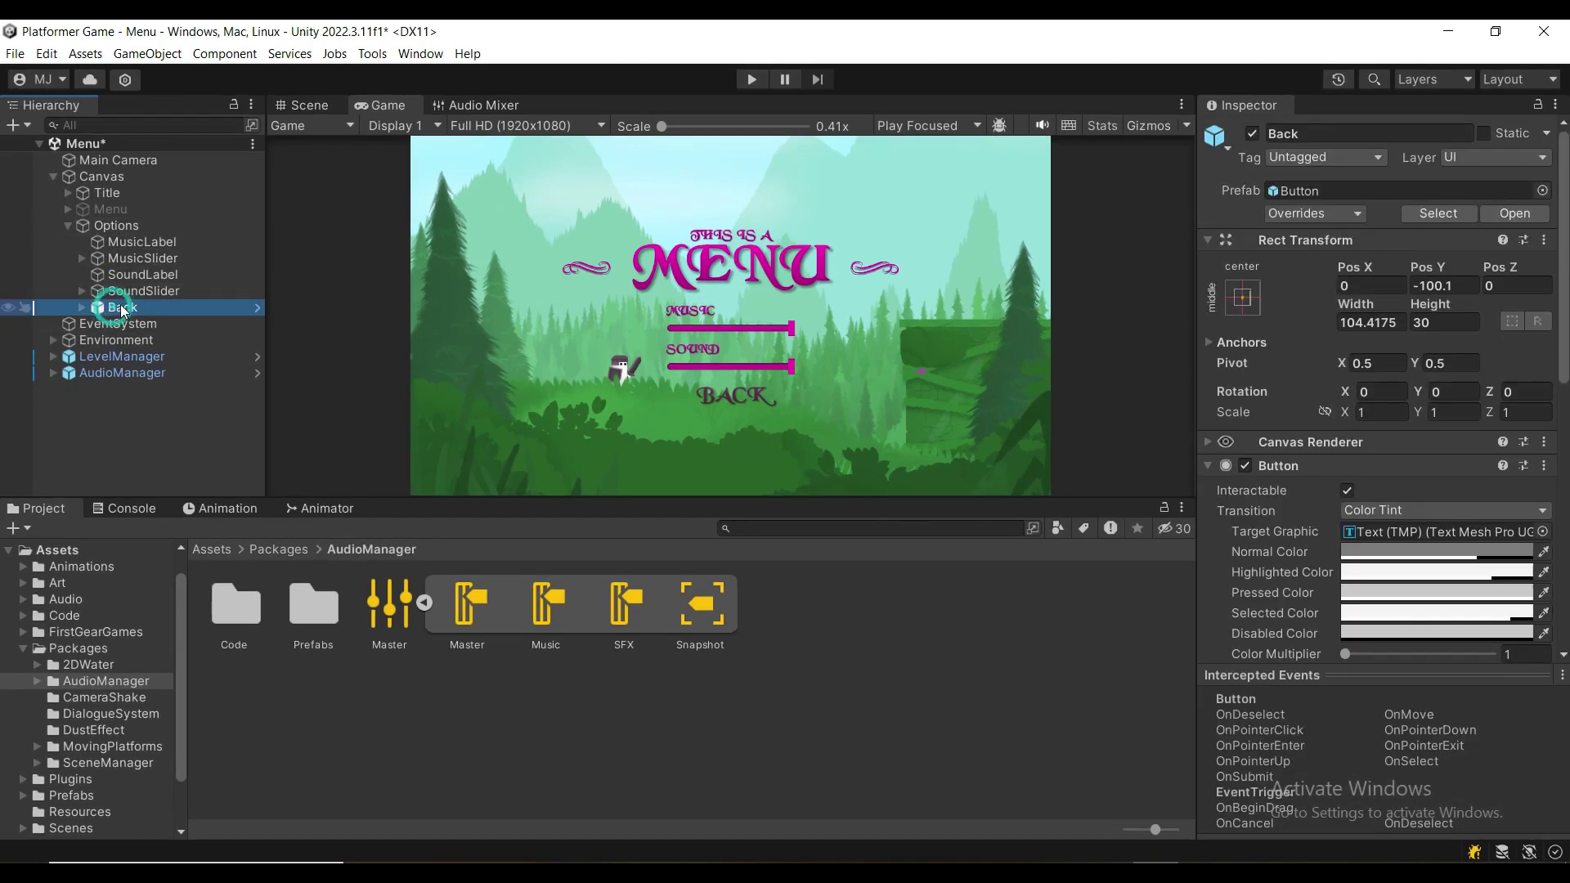
scroll(1367, 440, "down", 10)
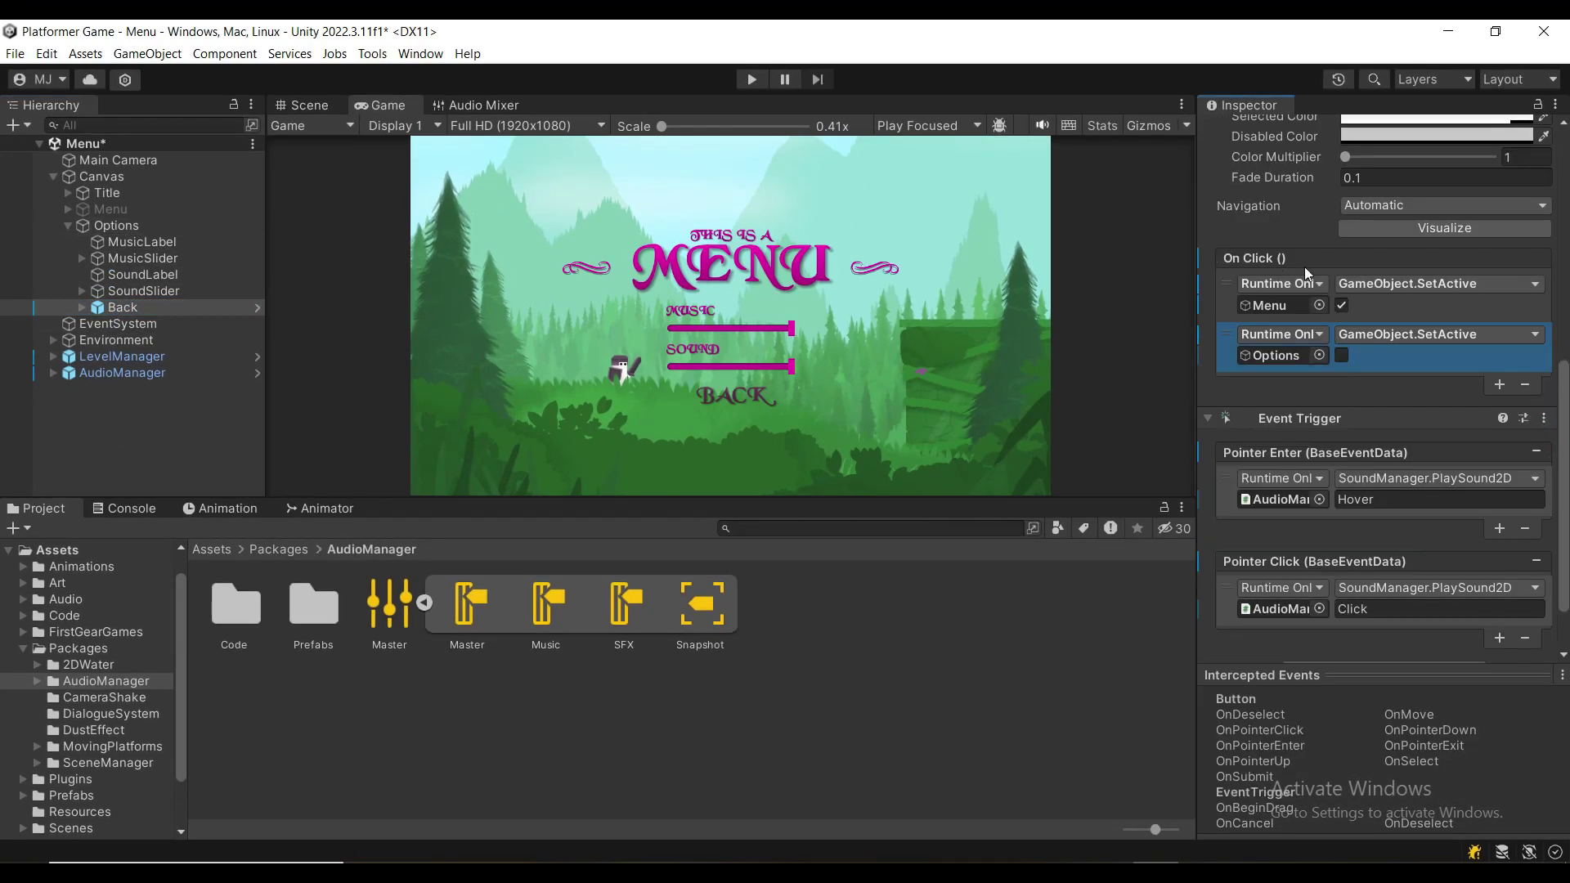
left_click(1499, 384)
left_click_drag(101, 176, 1280, 406)
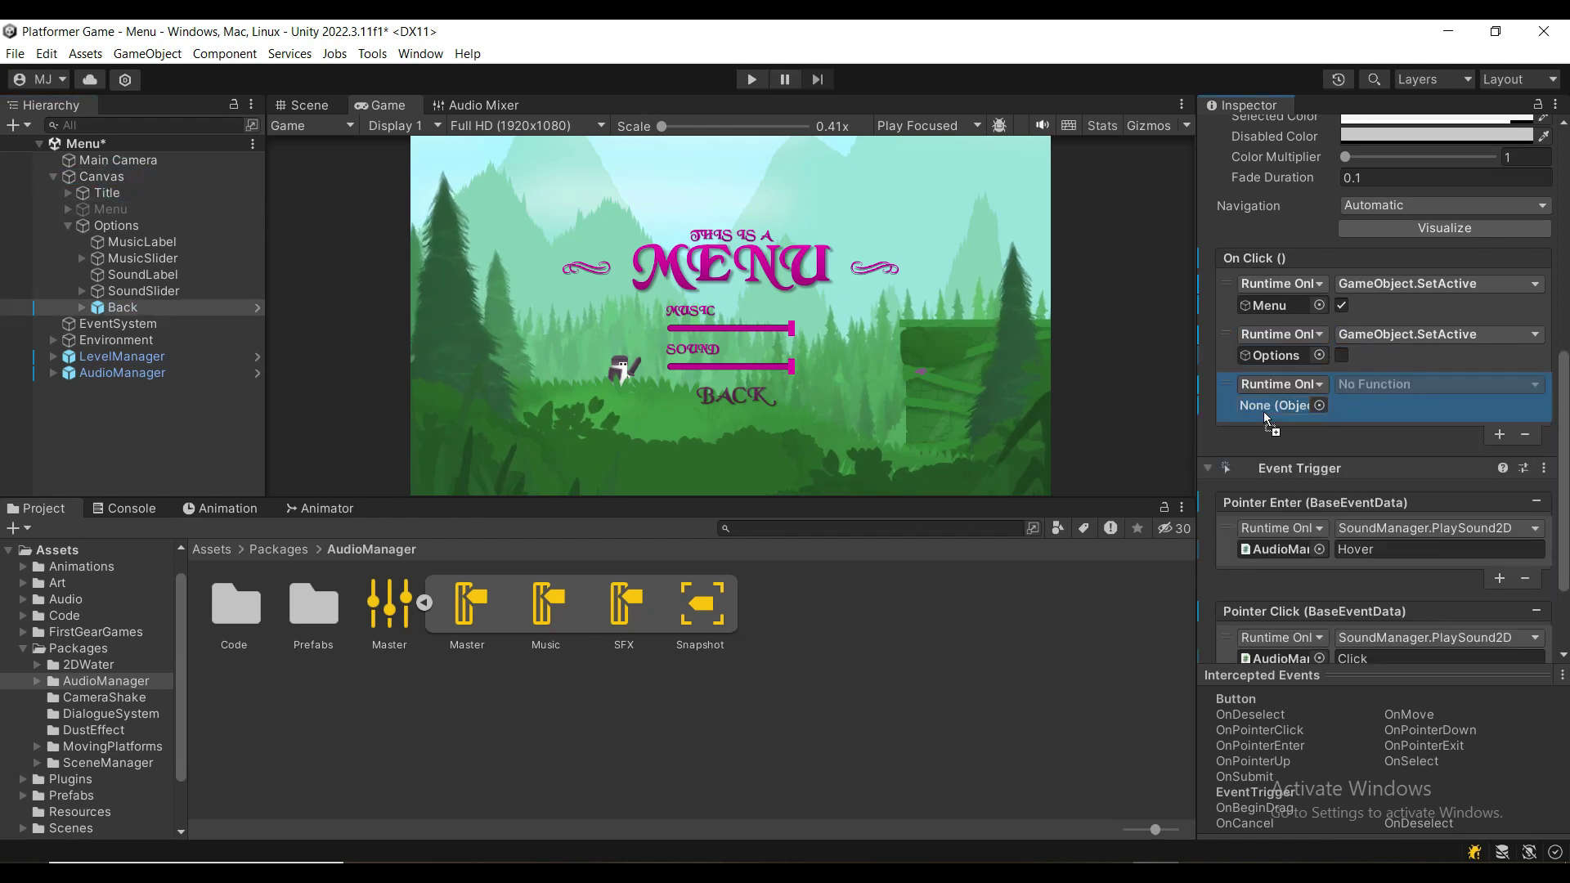
left_click(1378, 384)
mouse_move(1411, 538)
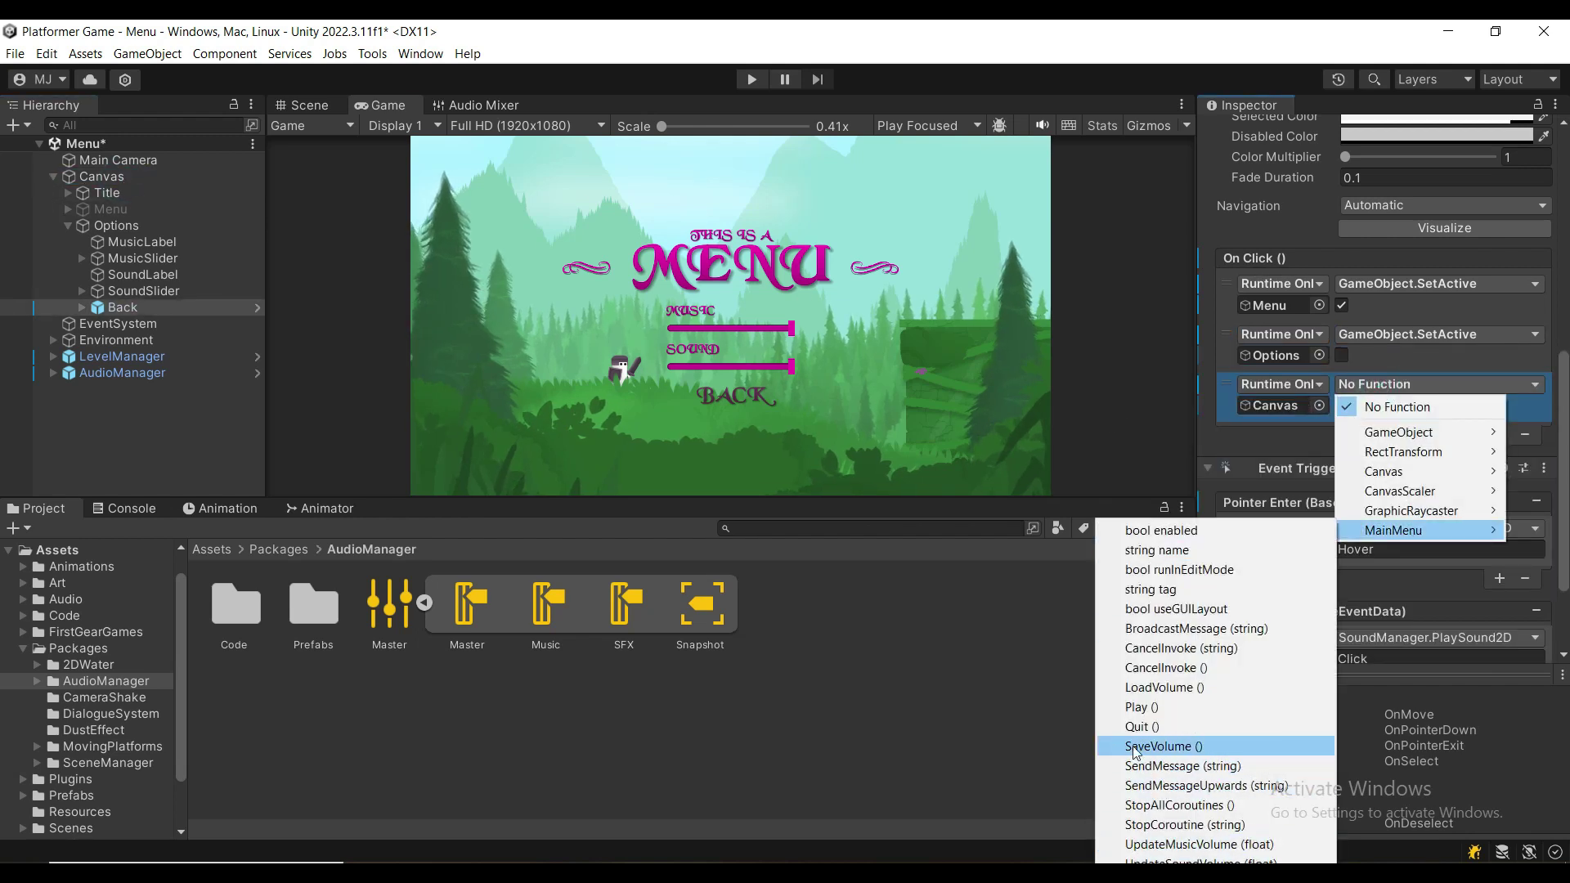
left_click(1174, 747)
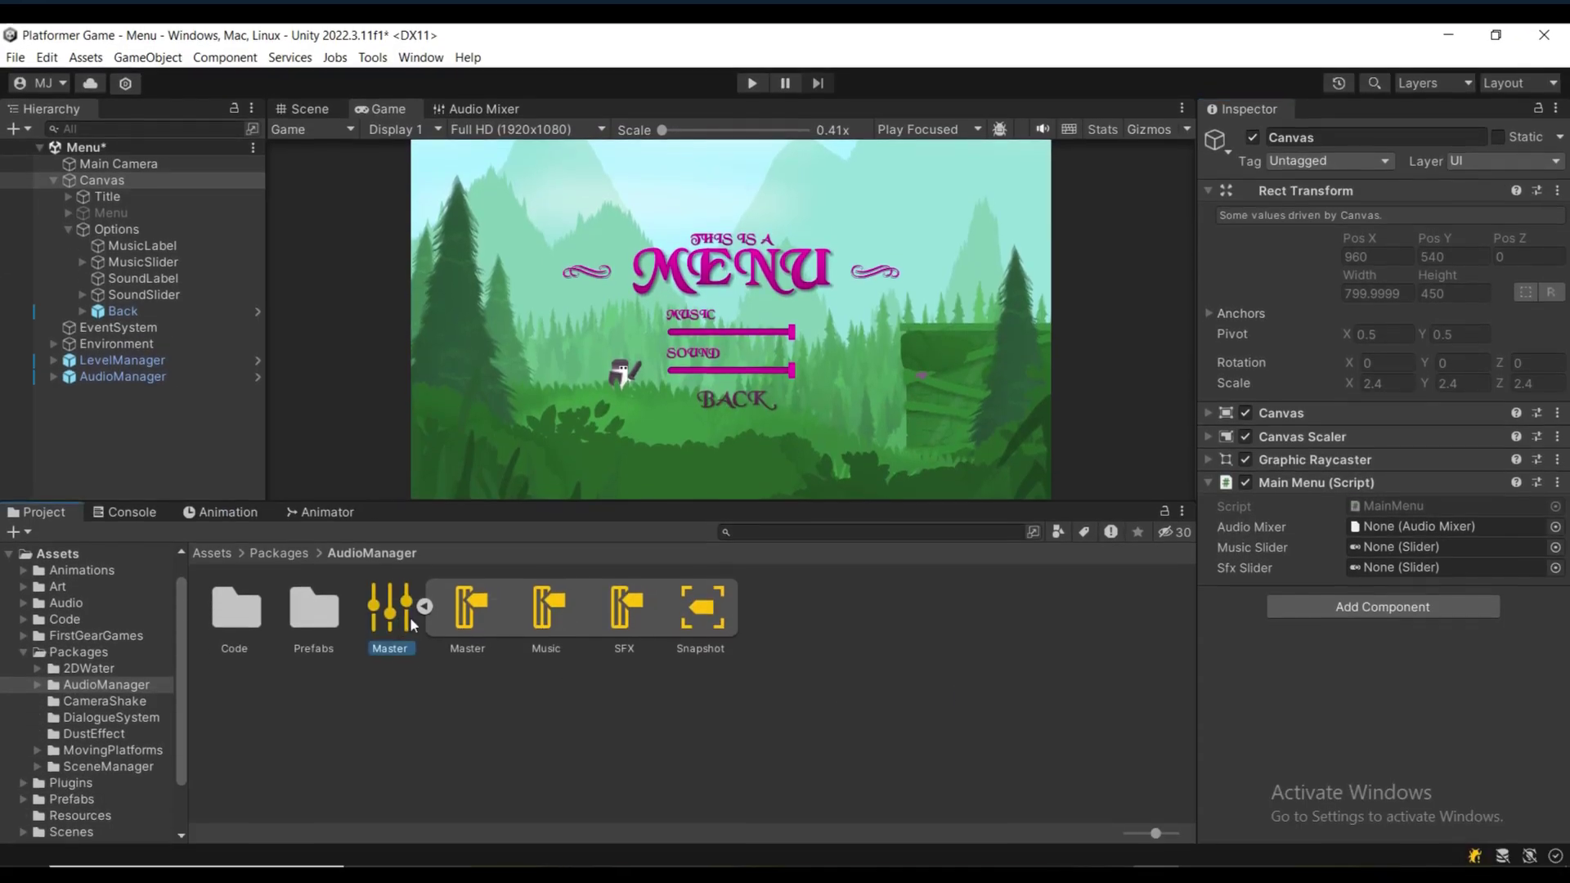
Assign the Master mixer, MusicSlider and SoundSlider to the Audio Mixer, Music Slider and Sfx Slider references of the Canvas's Main Menu script.
left_click_drag(389, 610, 1401, 526)
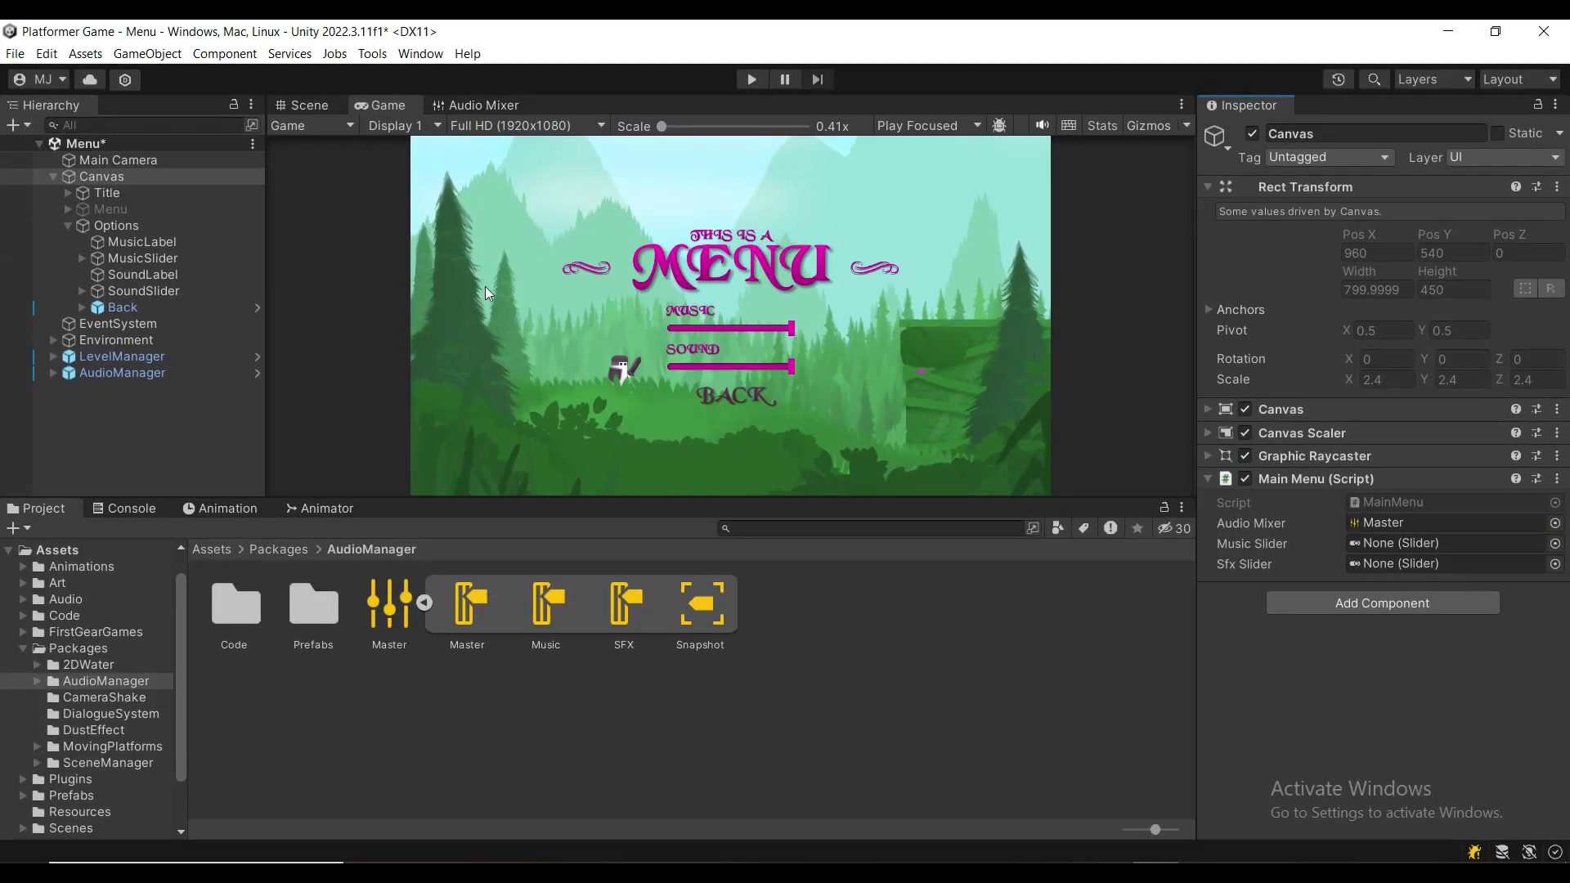
left_click_drag(142, 262, 1421, 550)
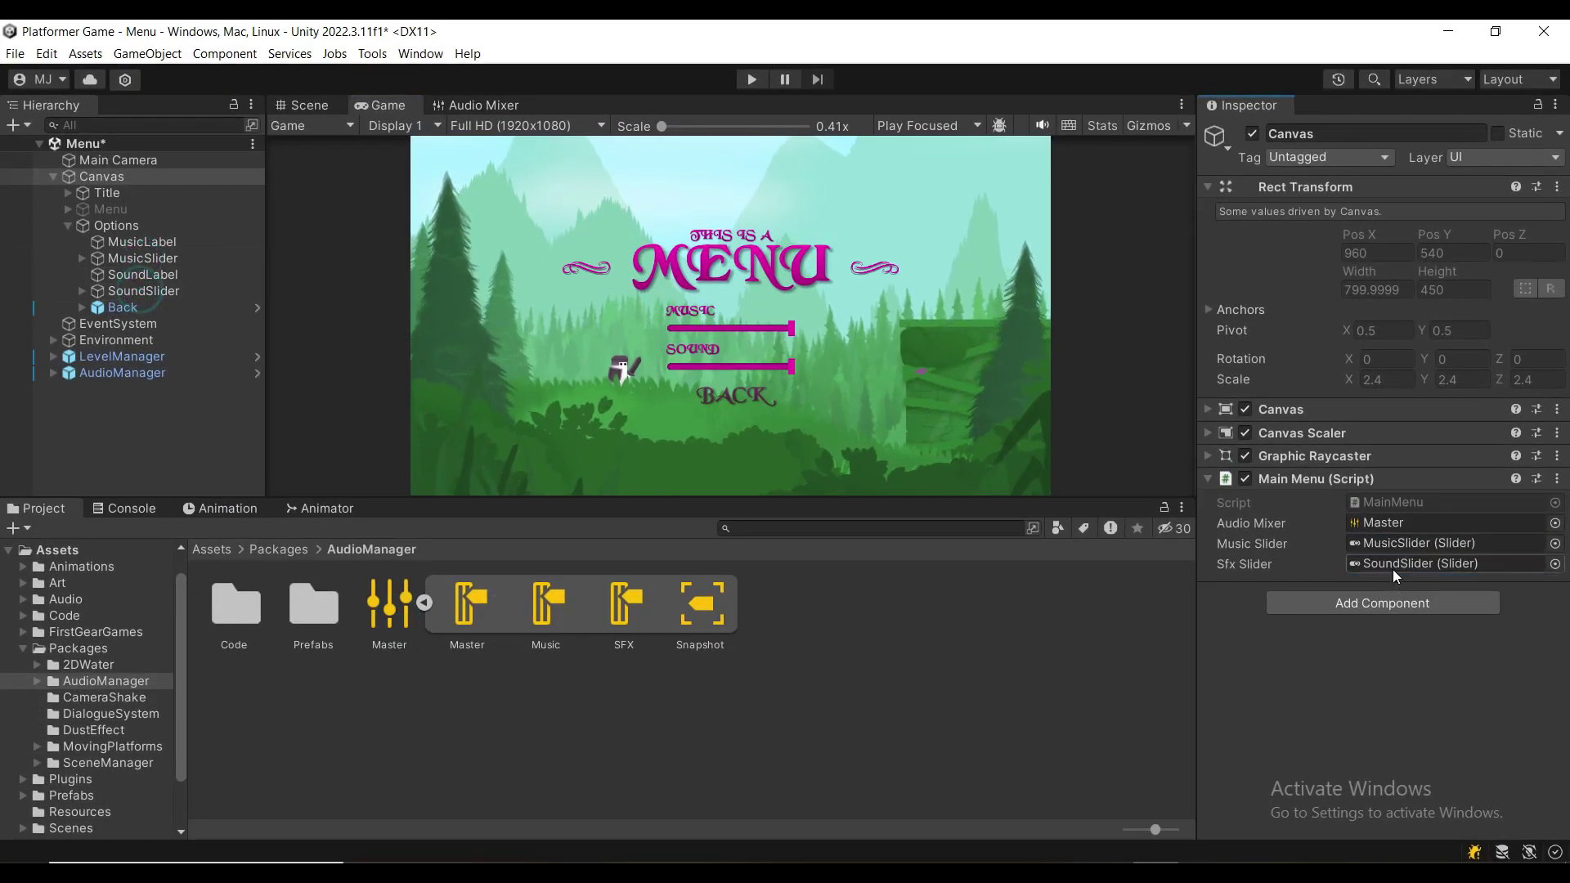